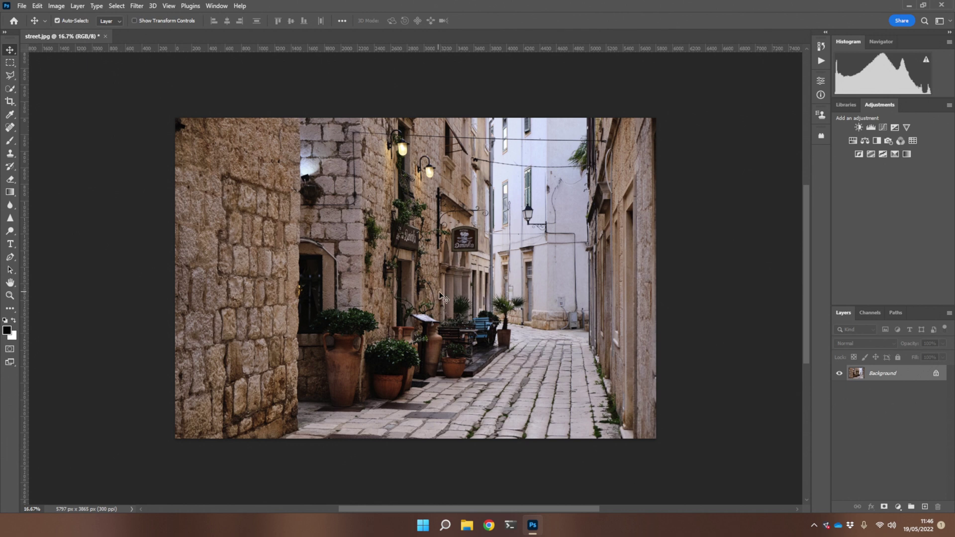
Duplicate the Background layer as a new layer named 'Puddles' above the original
right_click(885, 377)
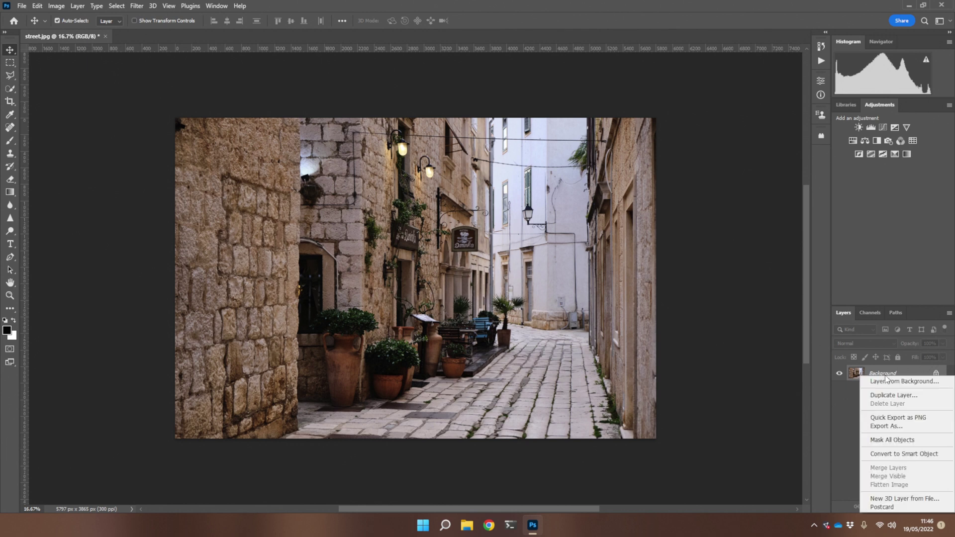
left_click(880, 395)
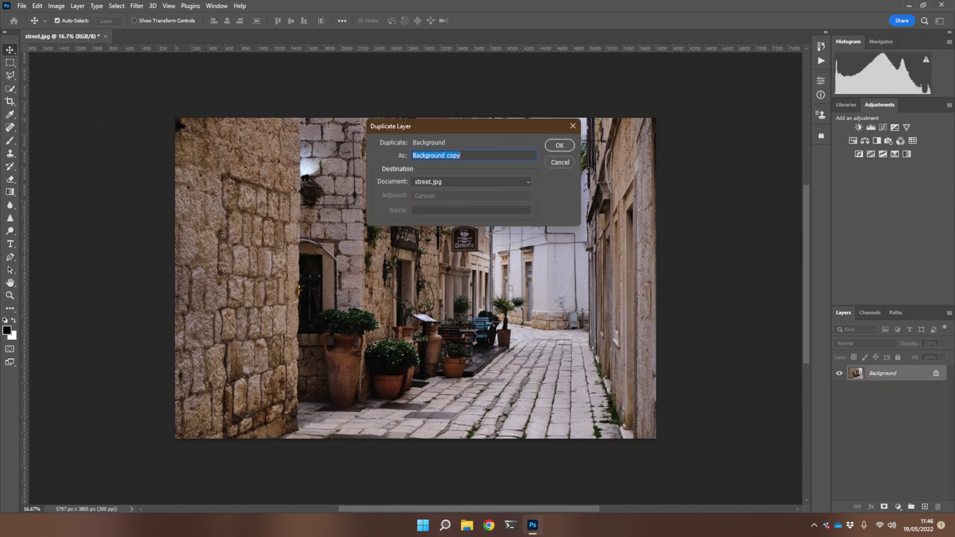
type("Puddles")
key("Return")
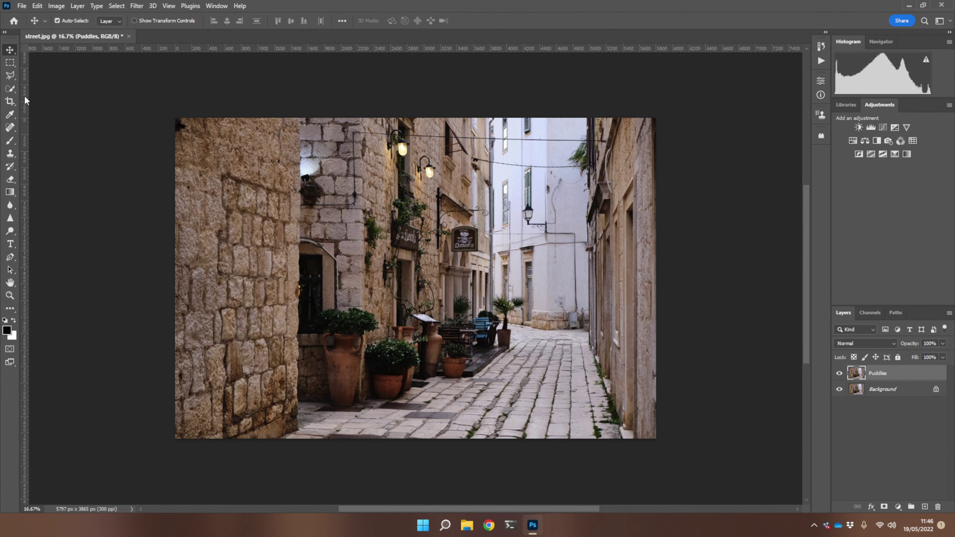
With the Polygonal Lasso, trace the lane's left edge along the planters' base
left_click(9, 76)
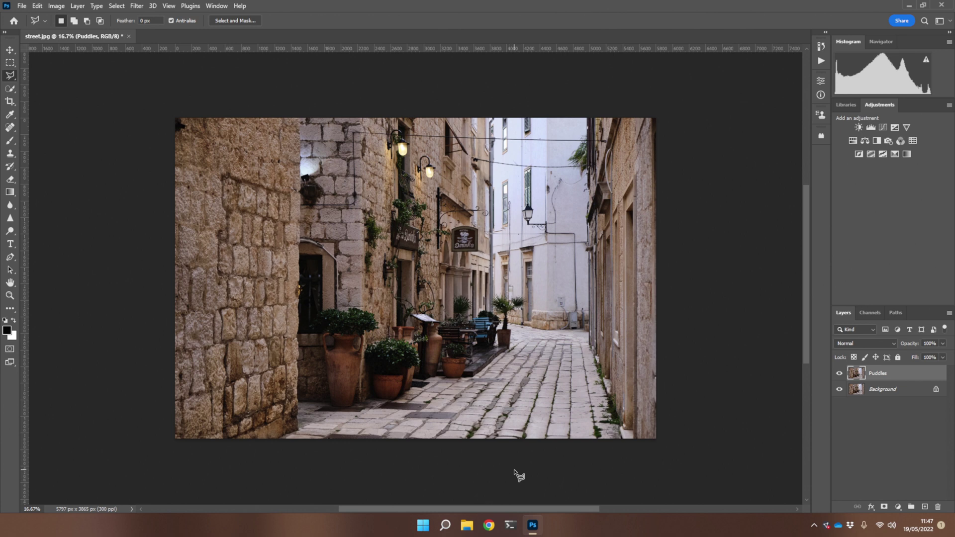
left_click(266, 450)
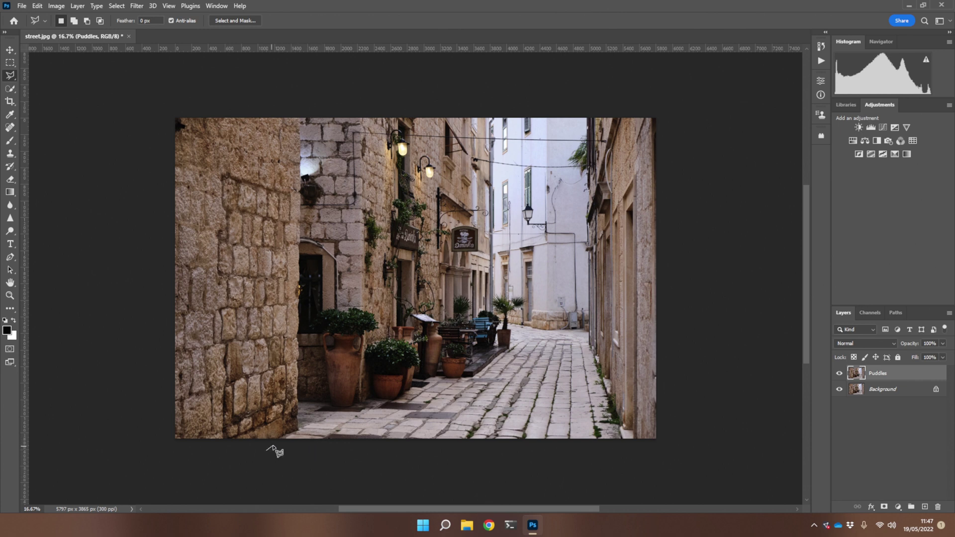
left_click(298, 431)
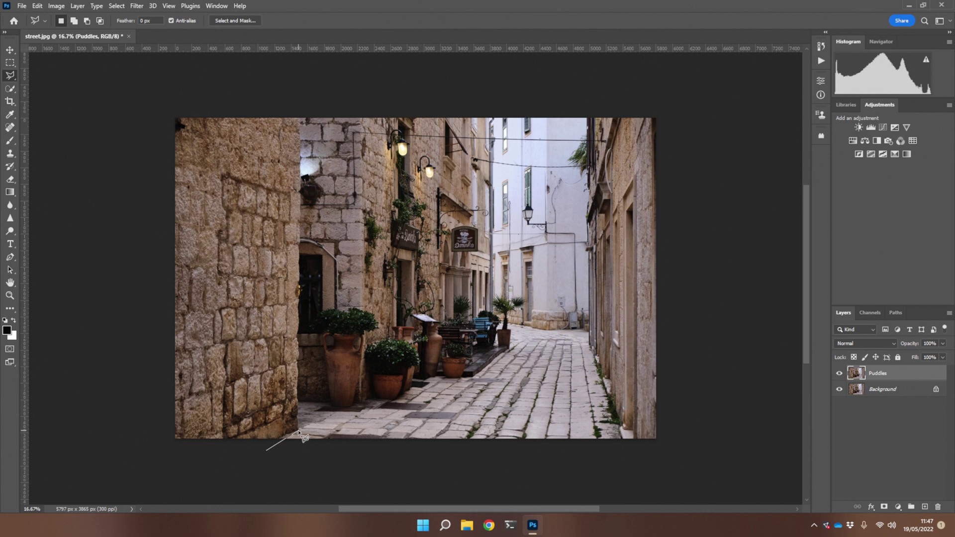
left_click(306, 404)
left_click(354, 411)
left_click(378, 402)
Finish outlining the lane to its far end, close the selection, and mask Puddles with it
left_click(440, 380)
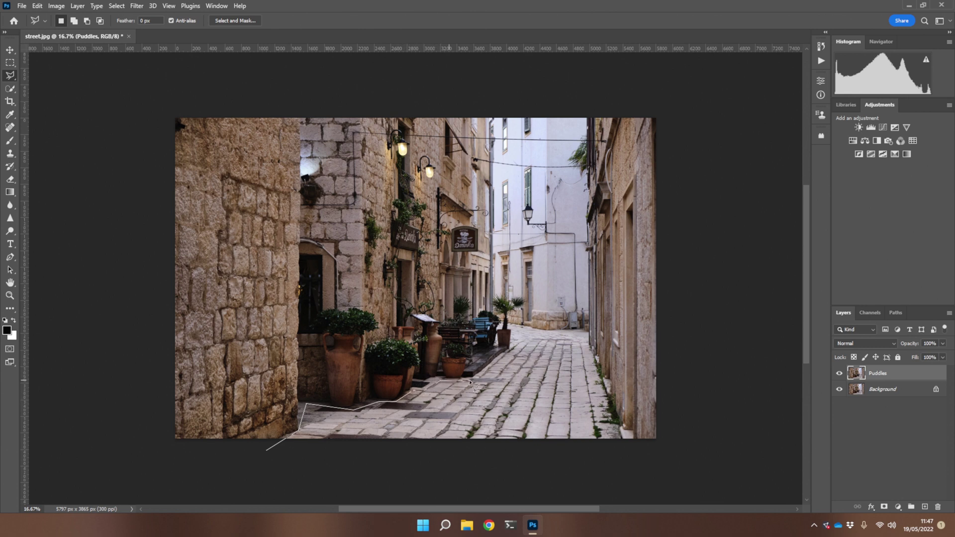
left_click(508, 352)
left_click(585, 331)
left_click(625, 452)
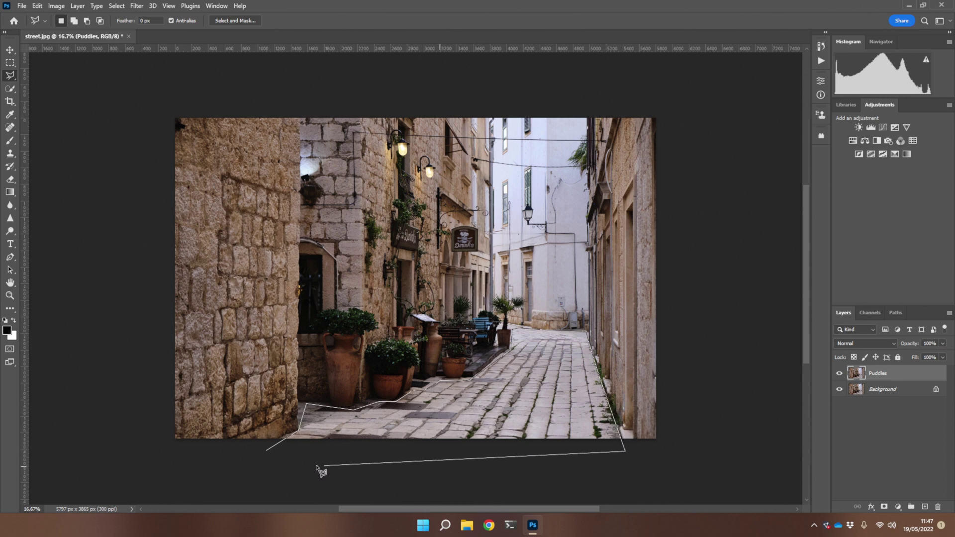
left_click(267, 455)
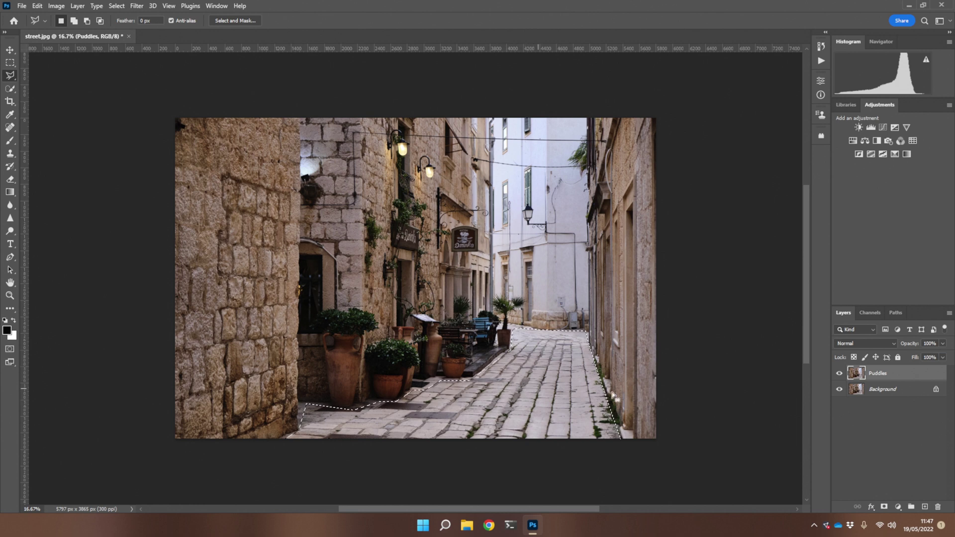
left_click(885, 507)
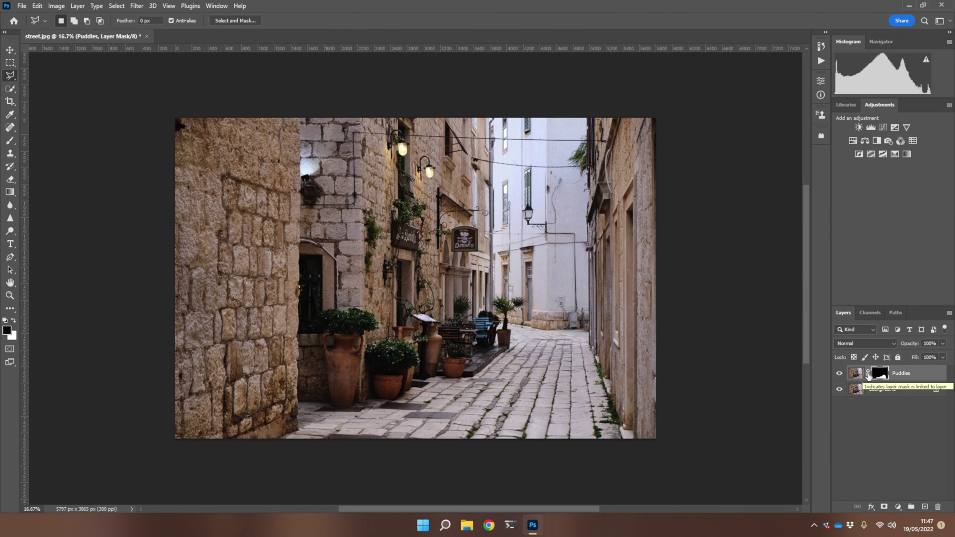
Unlink the Puddles mask from its photo and target the photo thumbnail
left_click(869, 374)
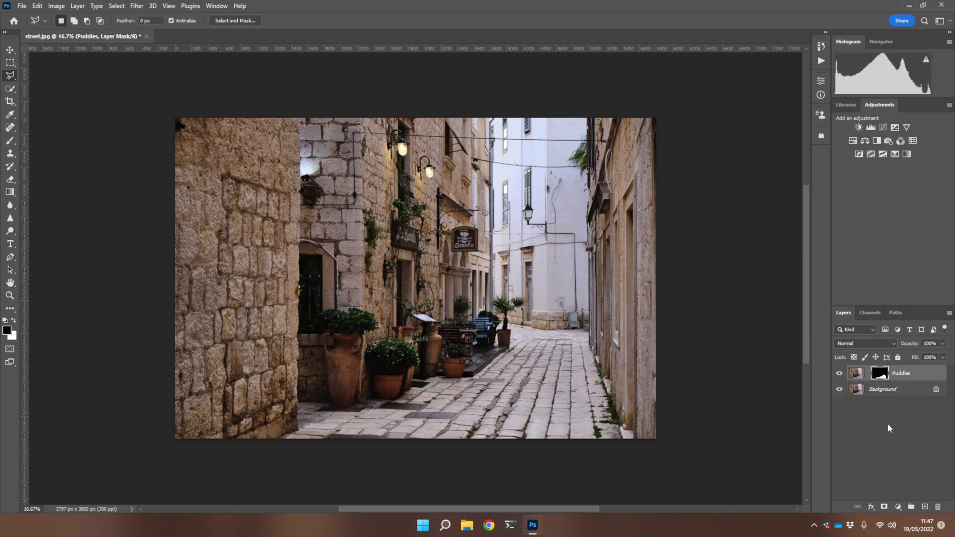
left_click(856, 375)
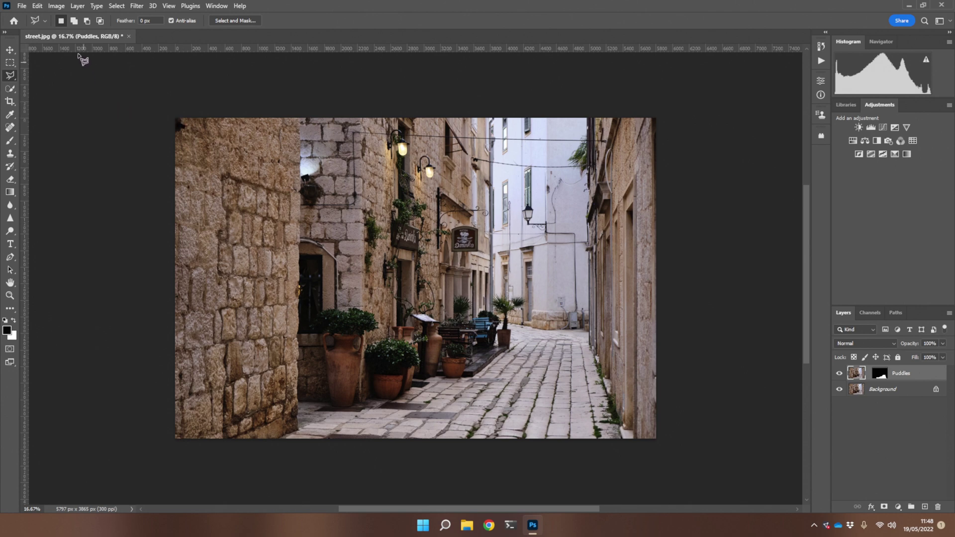
left_click(37, 6)
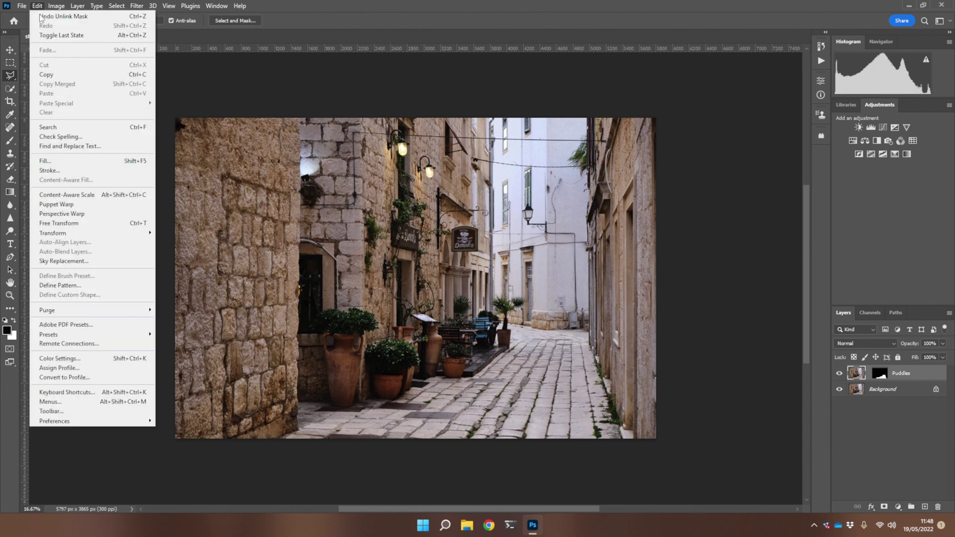
Flip the Puddles layer vertically so the lane mirrors the buildings and lamps
mouse_move(59, 234)
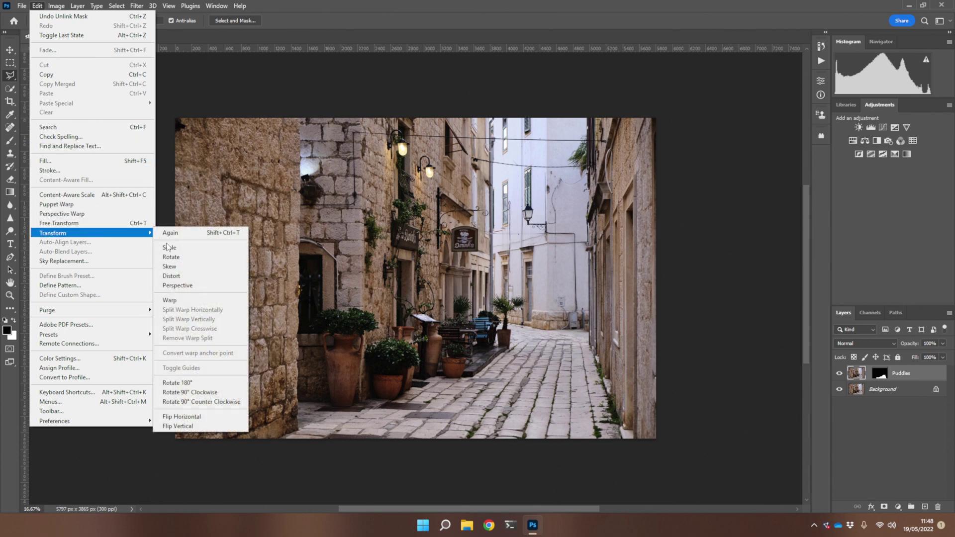
left_click(188, 427)
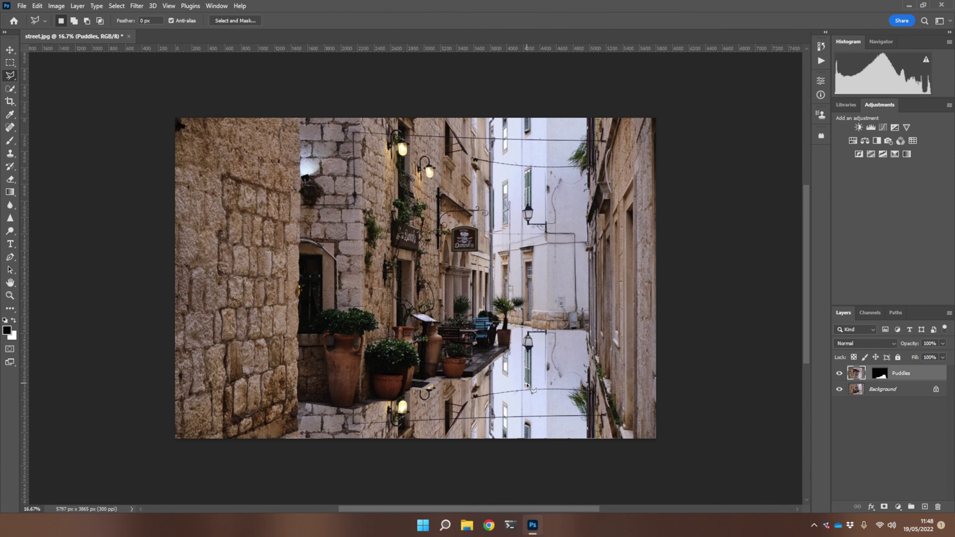
left_click(10, 179)
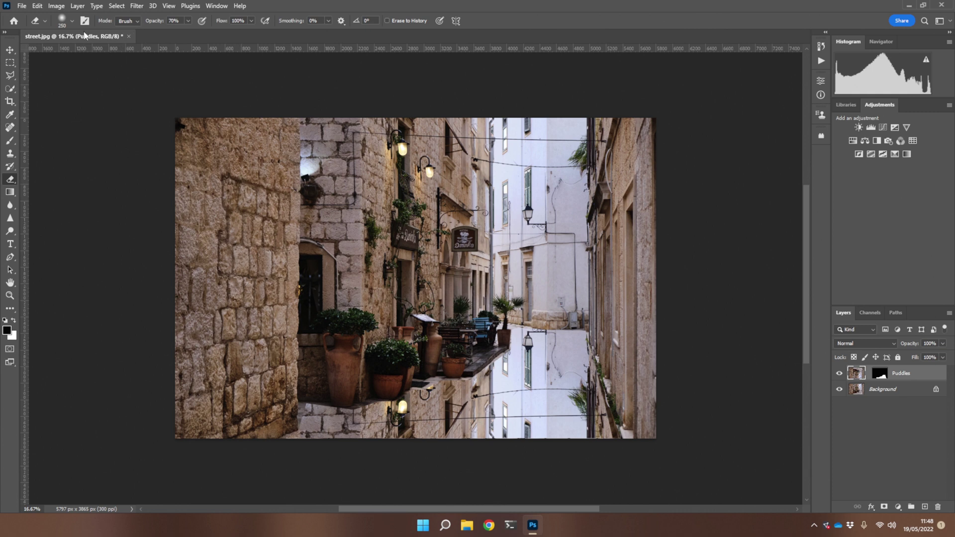
Erase reflection patches along the bottom step and lower right lane with a 250 px soft brush at 70%
left_click(72, 22)
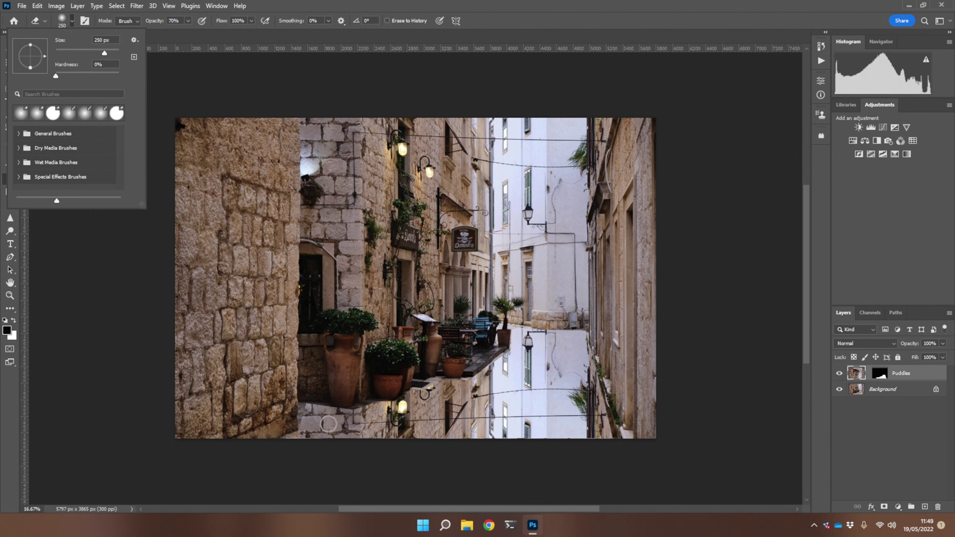
left_click(309, 423)
mouse_move(316, 411)
left_mouse_down()
mouse_move(380, 406)
mouse_move(332, 413)
mouse_move(302, 433)
mouse_move(352, 435)
mouse_move(323, 438)
mouse_move(348, 438)
left_mouse_up()
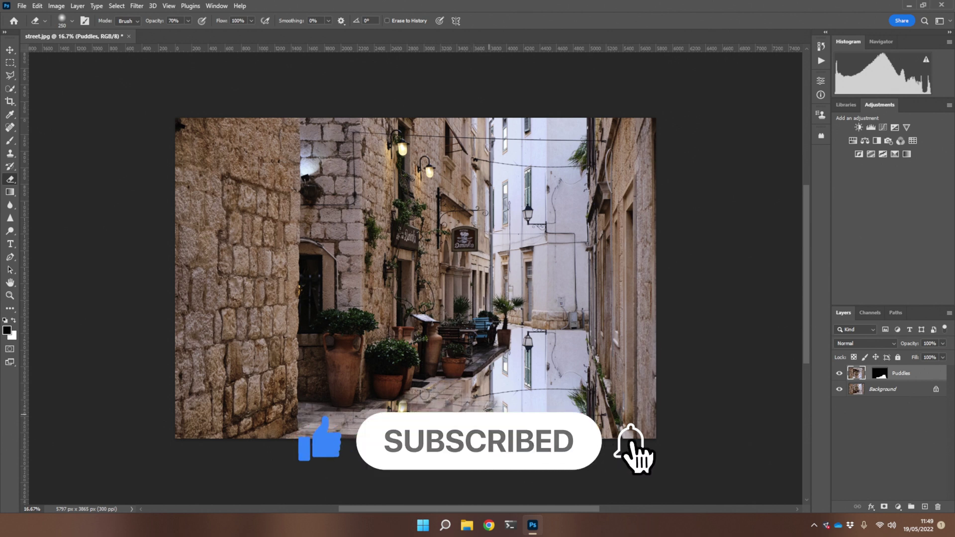
mouse_move(617, 415)
left_mouse_down()
mouse_move(591, 392)
mouse_move(506, 401)
mouse_move(537, 403)
mouse_move(521, 393)
mouse_move(542, 386)
mouse_move(501, 382)
mouse_move(464, 393)
mouse_move(577, 382)
mouse_move(529, 367)
mouse_move(528, 346)
mouse_move(519, 351)
mouse_move(568, 353)
left_mouse_up()
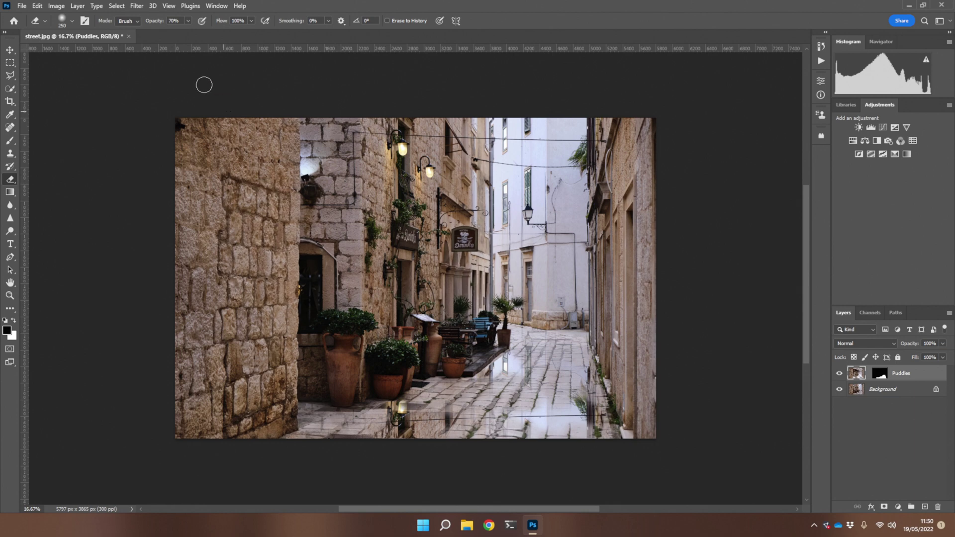
left_click(137, 7)
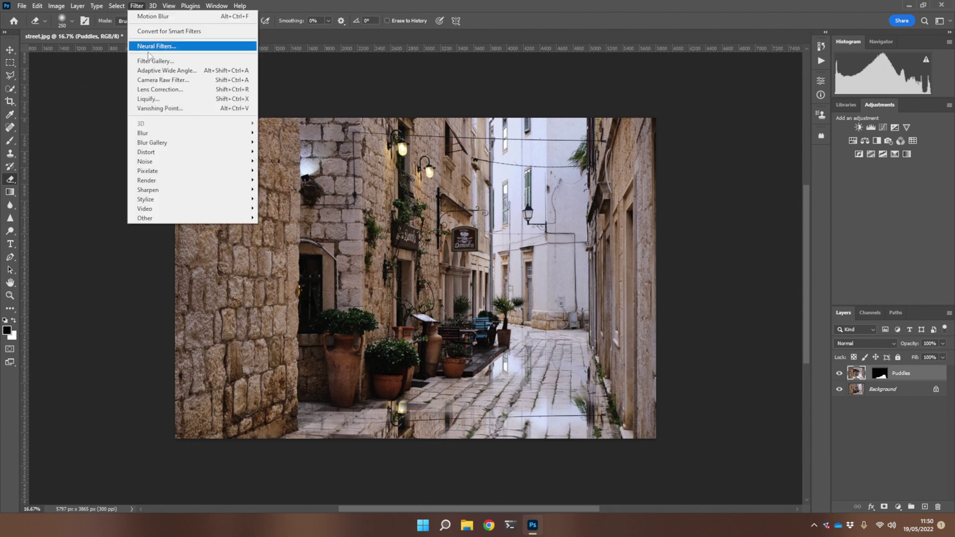
Streak the puddle reflections with a Motion Blur at 0° angle and 20 px distance
mouse_move(157, 137)
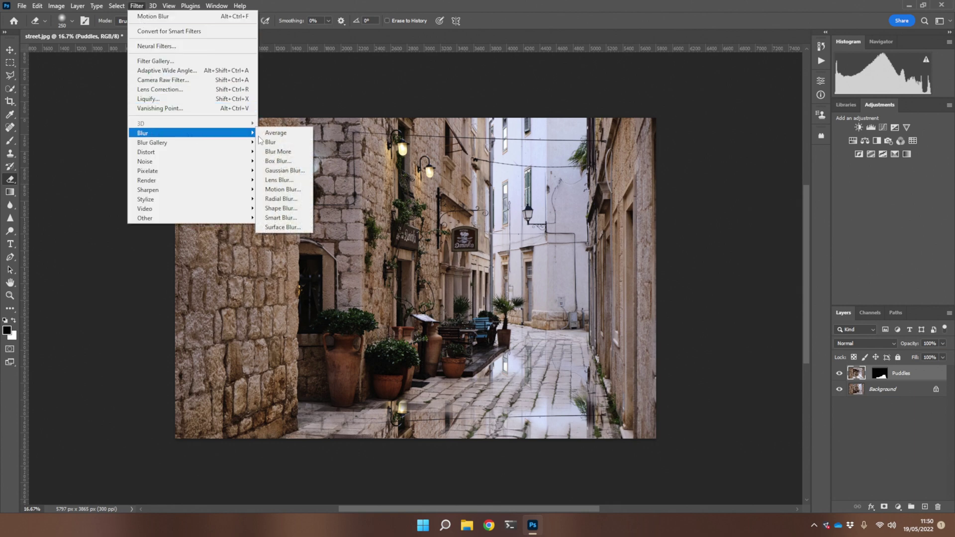
left_click(279, 190)
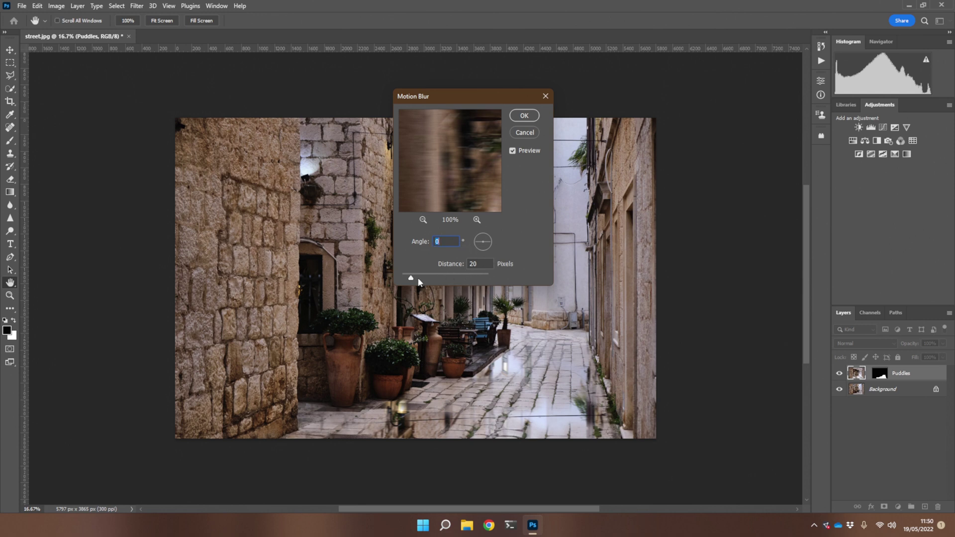
left_click_drag(411, 278, 407, 279)
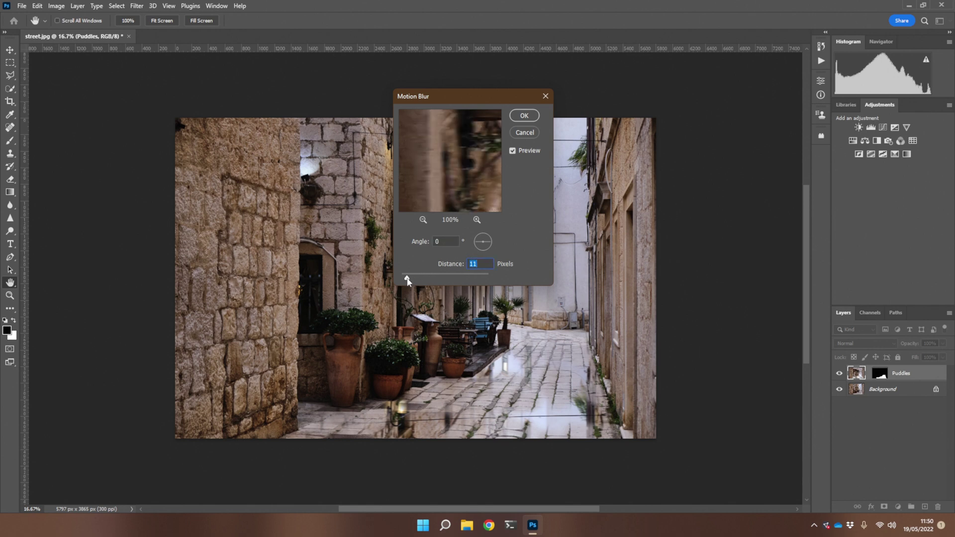
left_click_drag(407, 278, 412, 279)
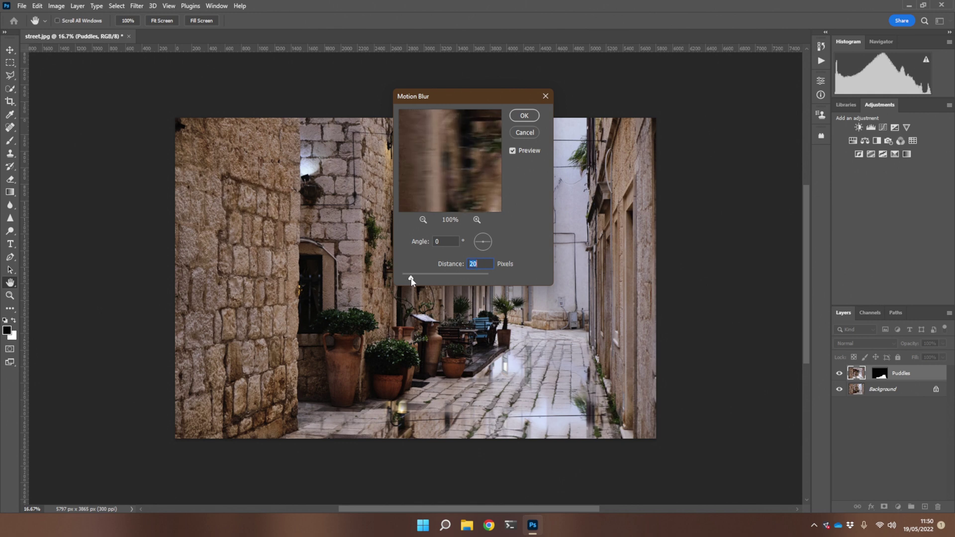
left_click(525, 117)
key("e")
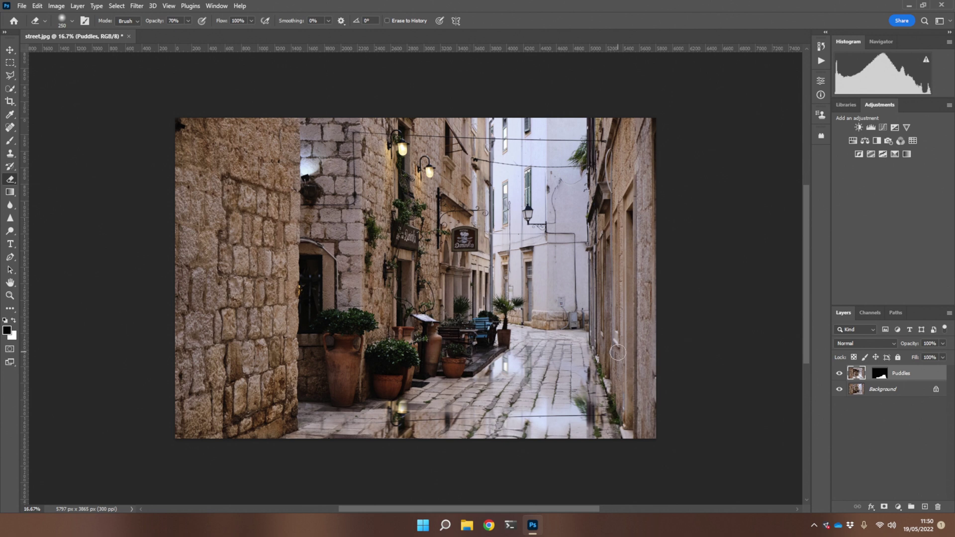
Toggle the Puddles layer's visibility to compare the lane with and without reflections
left_click(840, 374)
left_click(840, 374)
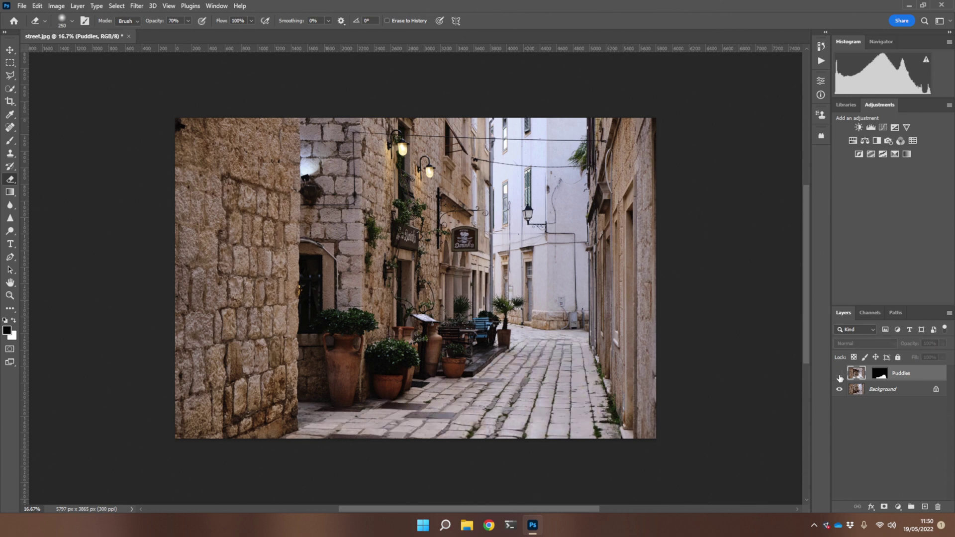
left_click(839, 375)
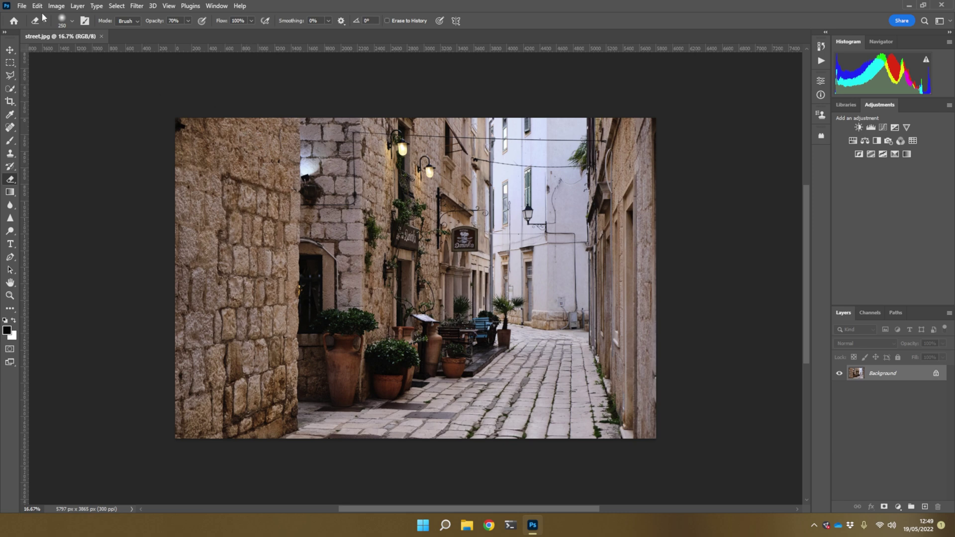
left_click(22, 6)
Create a new white 1500 × 1500 px Untitled-1 document from the Custom preset
left_click(29, 17)
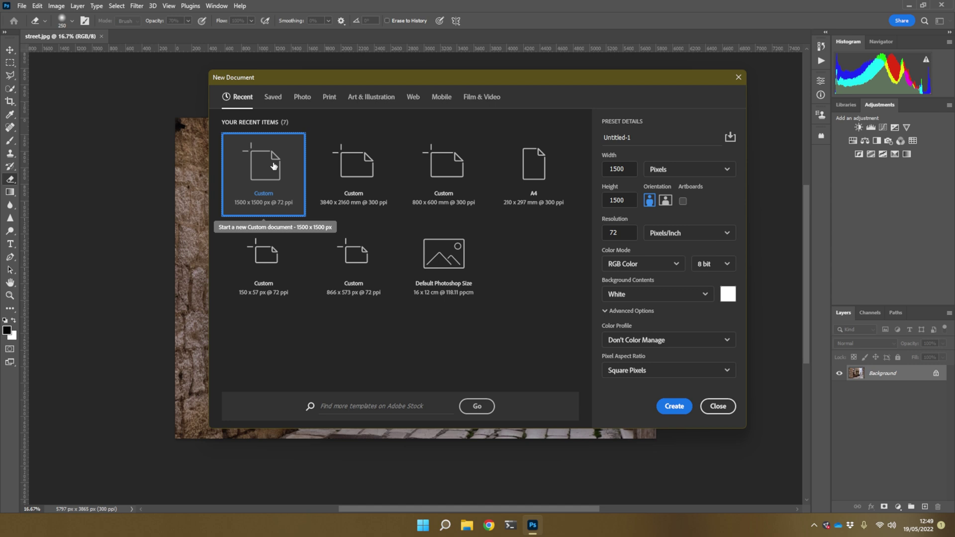
left_click(672, 408)
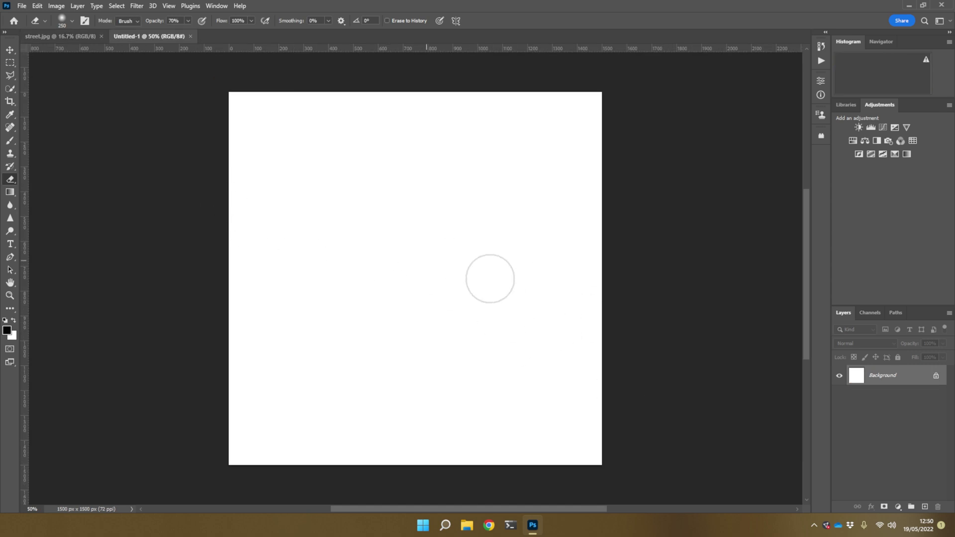
left_click(10, 49)
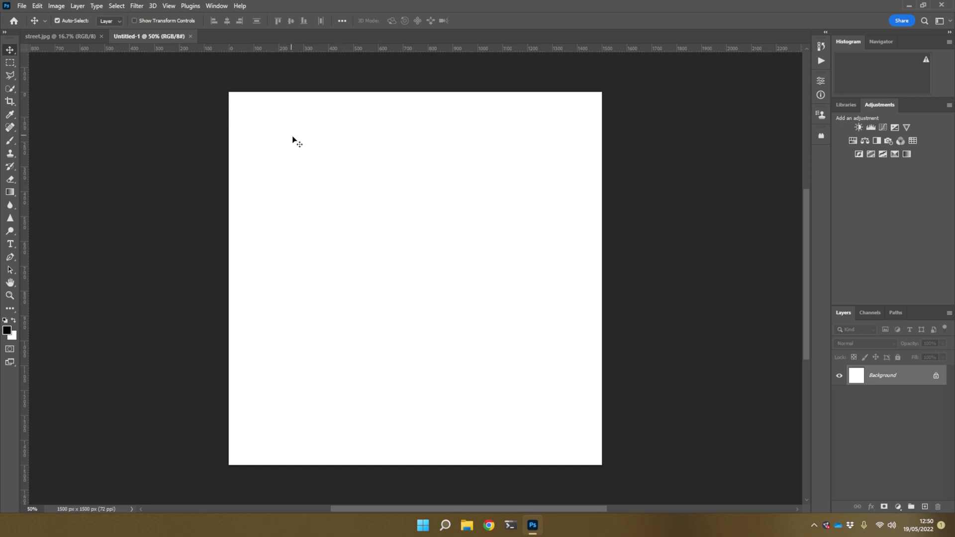
Render a grayscale Clouds pattern onto the blank canvas
left_click(135, 7)
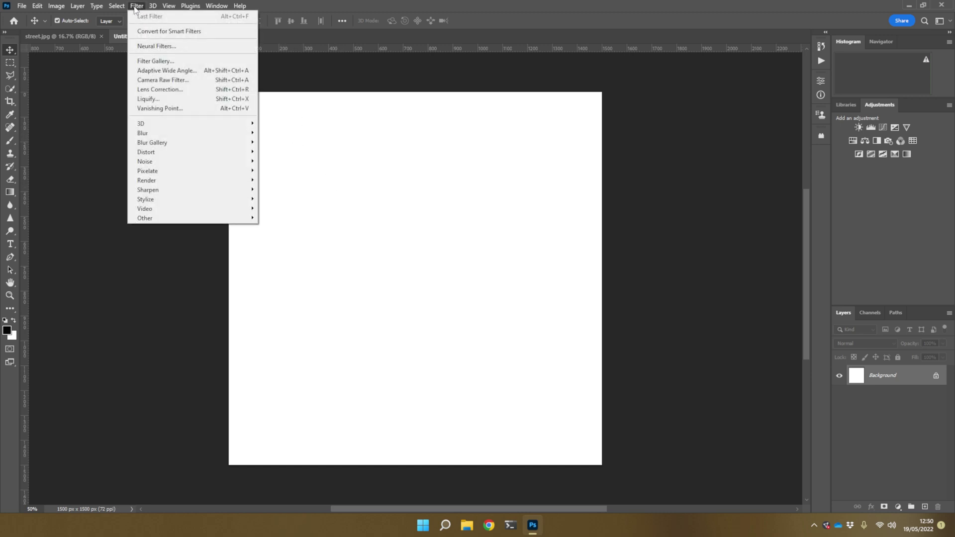
mouse_move(157, 183)
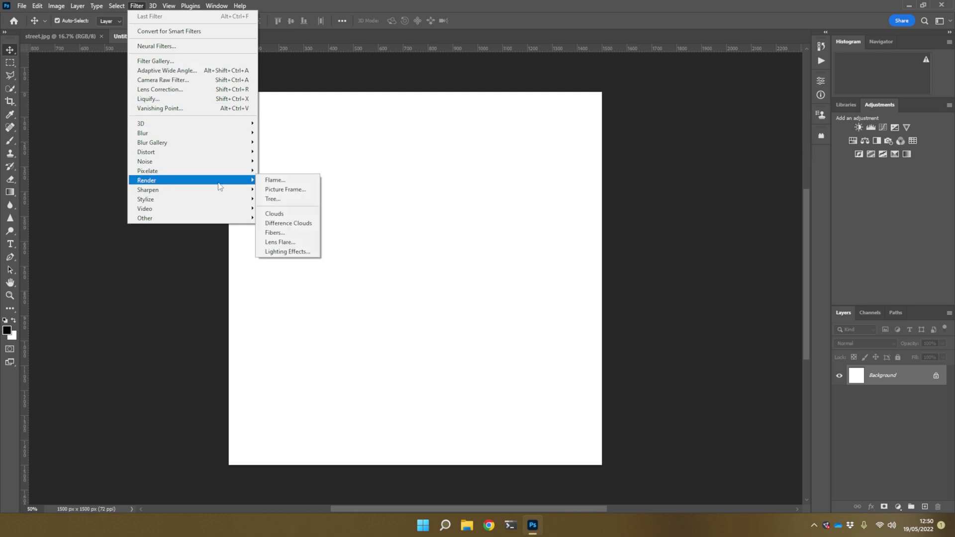
left_click(286, 216)
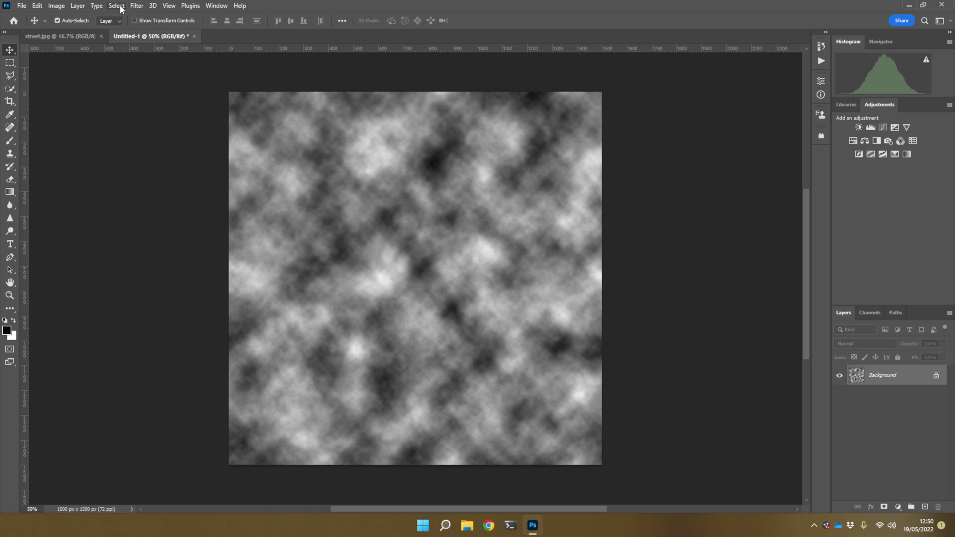
Reapply the Clouds filter several times until the random pattern looks right
left_click(135, 7)
left_click(135, 15)
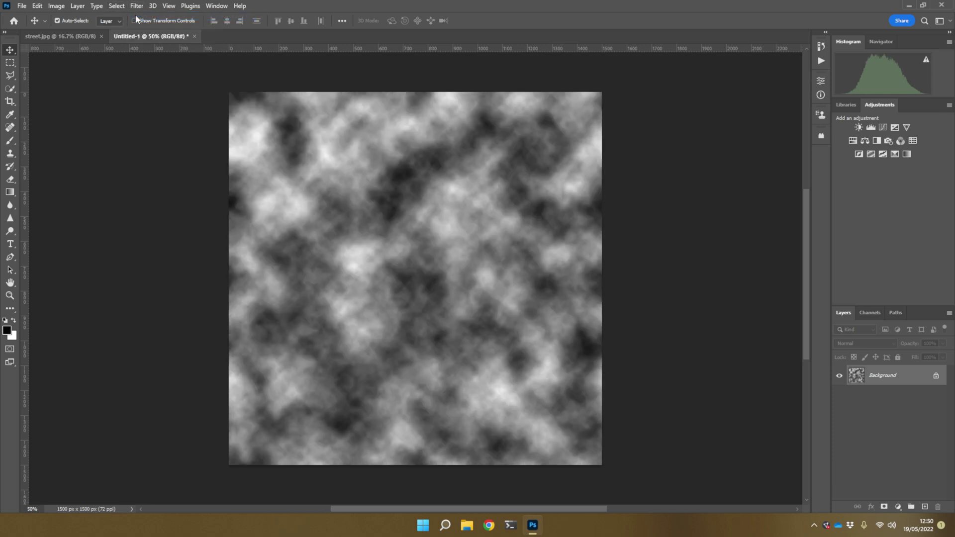
left_click(138, 6)
left_click(136, 15)
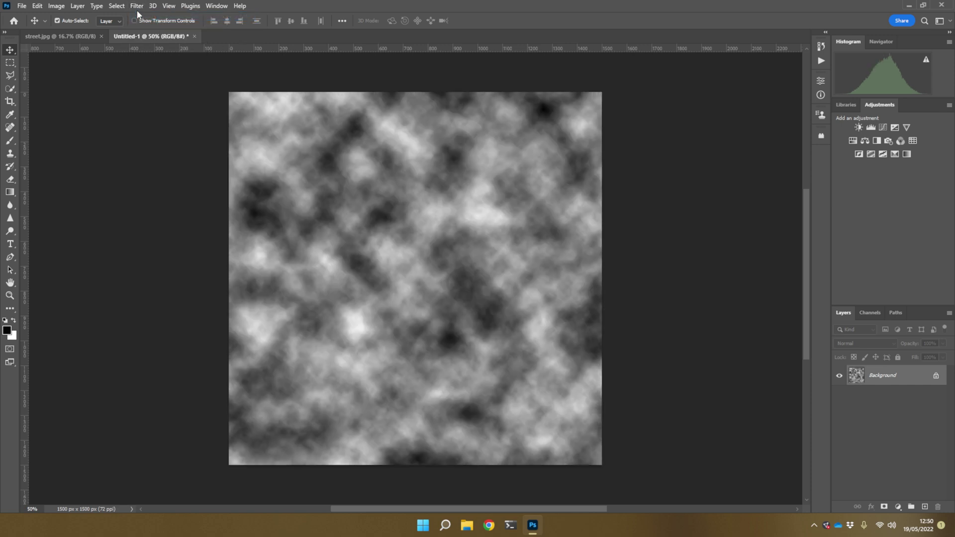
left_click(137, 6)
left_click(140, 15)
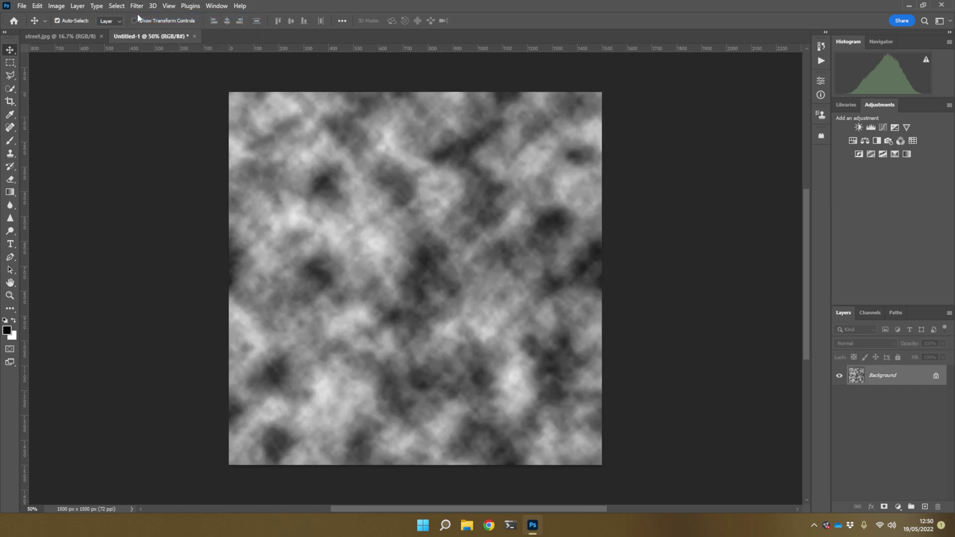
left_click(138, 6)
left_click(141, 17)
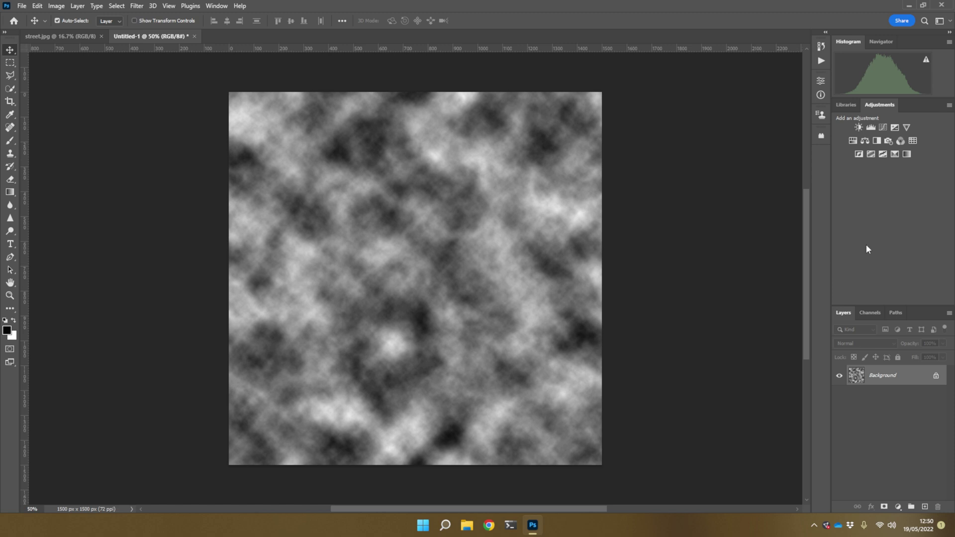
left_click(883, 127)
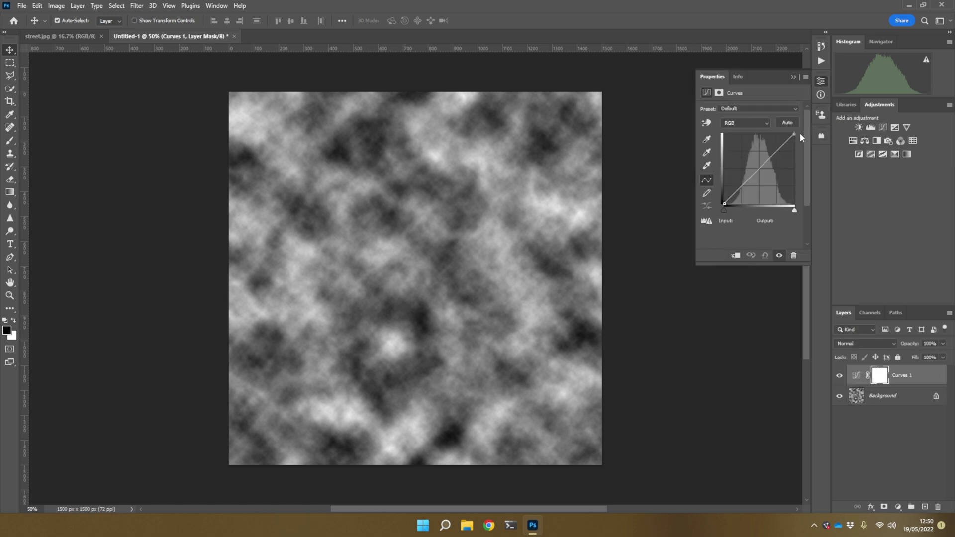
Steepen the Curves by moving the white point left and black point right, then return to street.jpg
left_click_drag(794, 134, 784, 134)
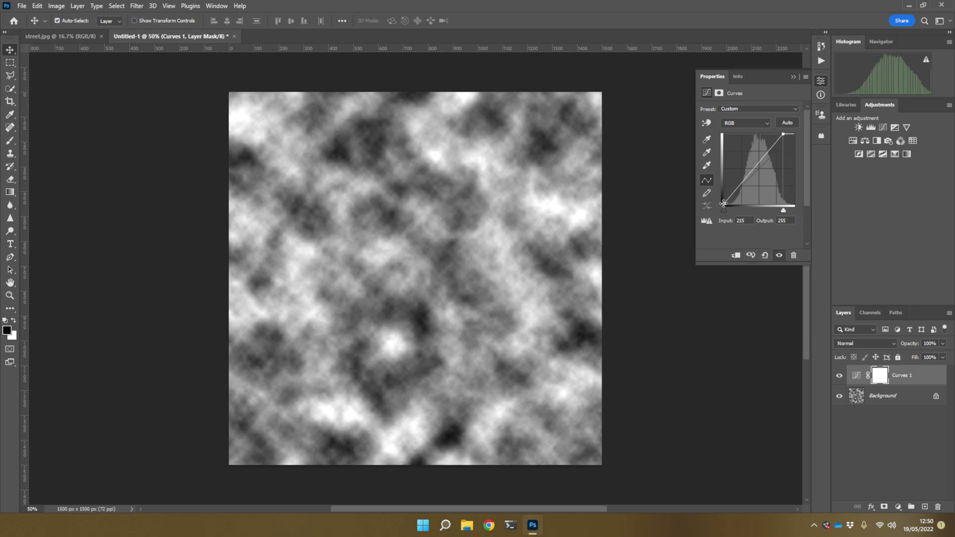
left_click_drag(723, 203, 739, 204)
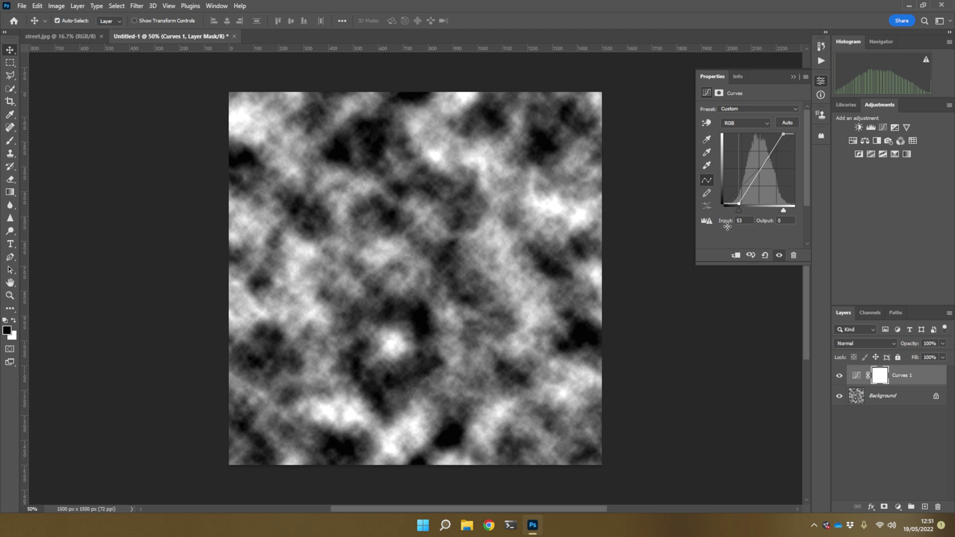
mouse_move(739, 212)
left_mouse_down()
mouse_move(791, 214)
mouse_move(749, 213)
left_mouse_up()
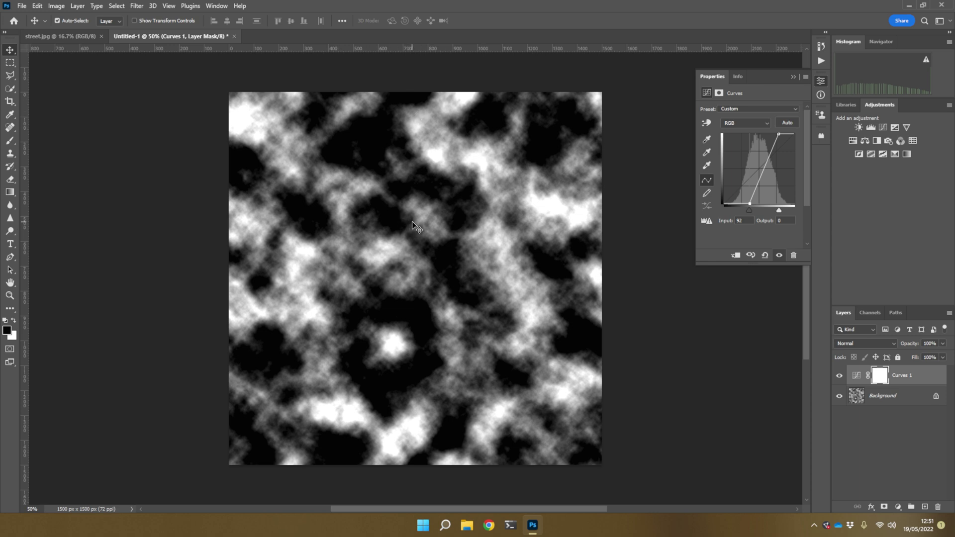
left_click(793, 77)
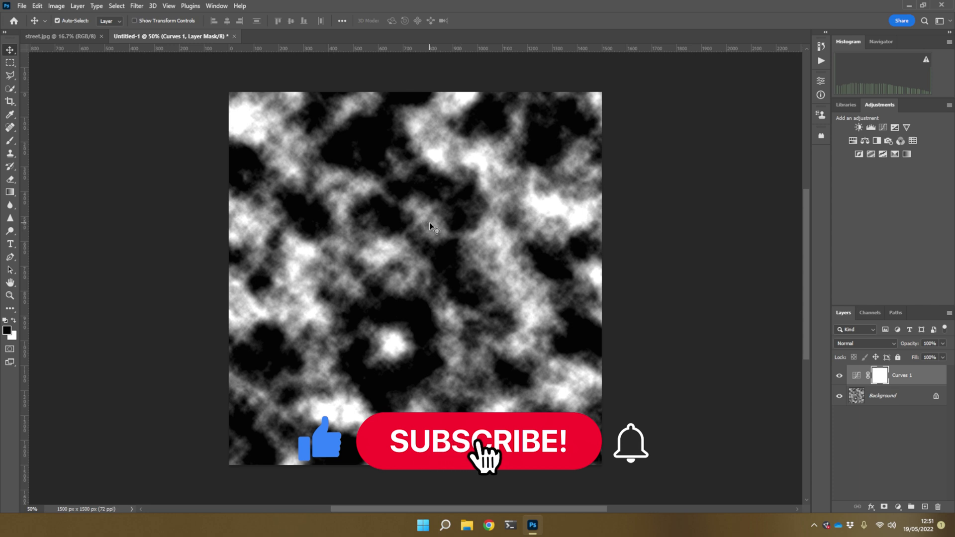
left_click(82, 37)
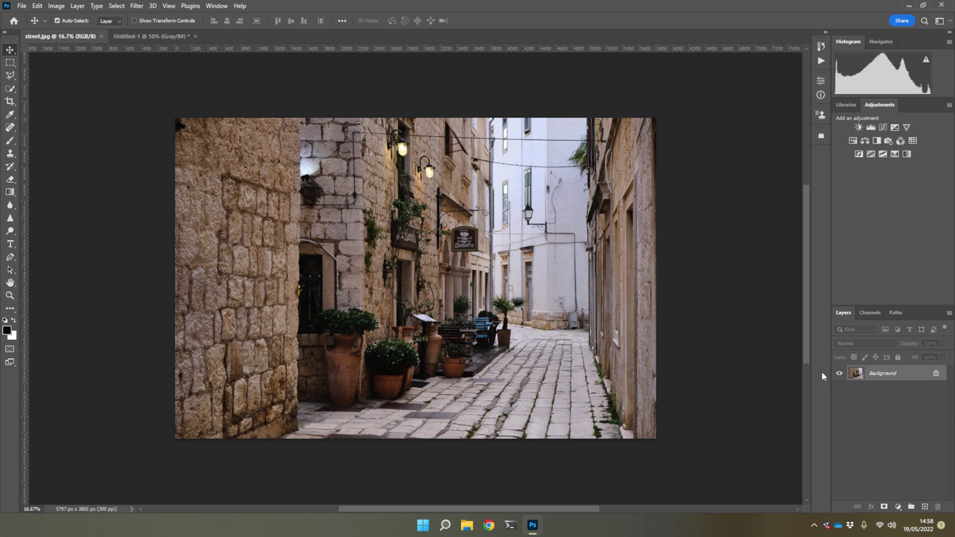
Add an empty Layer 1 directly above the street photo's Background layer
left_click(926, 507)
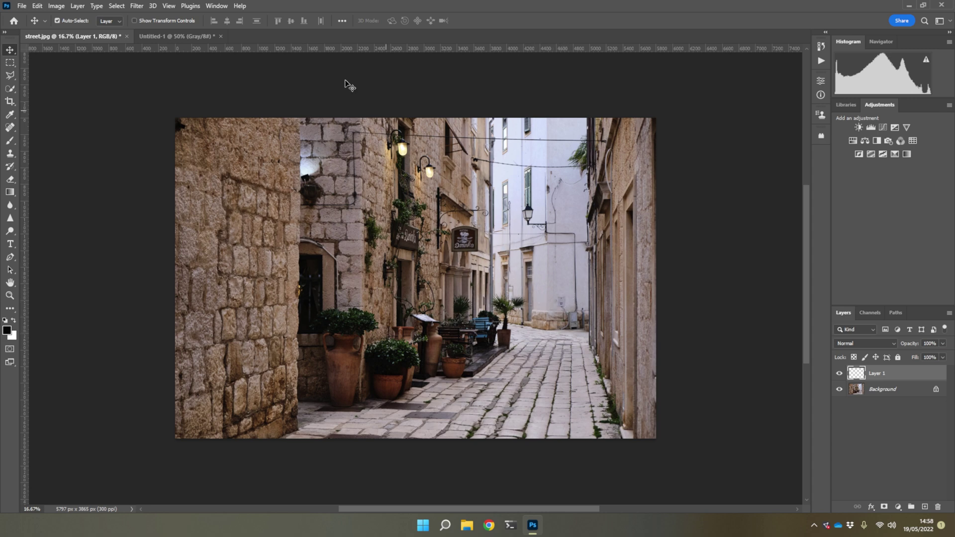
In Vanishing Point, draw a four-corner perspective plane over the cobblestone lane and accept it
left_click(137, 7)
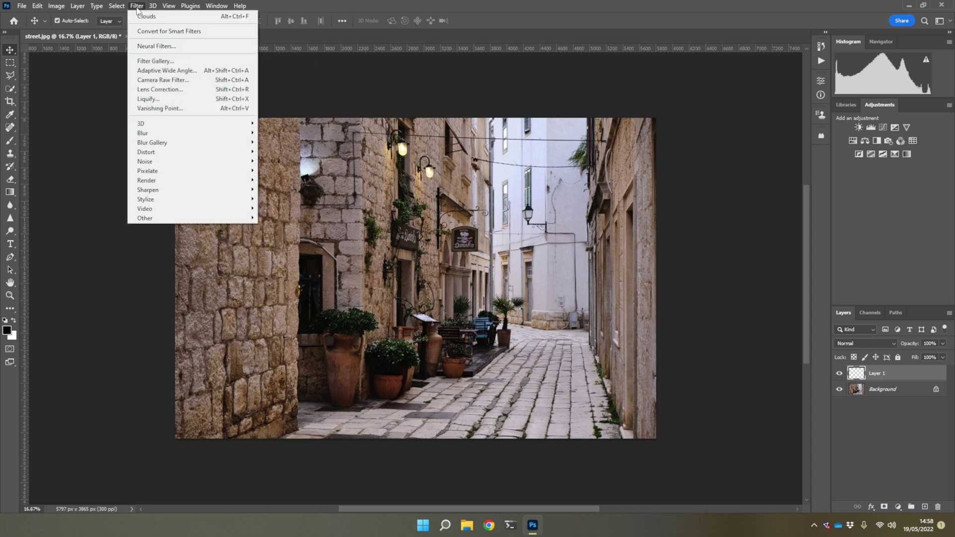
left_click(158, 108)
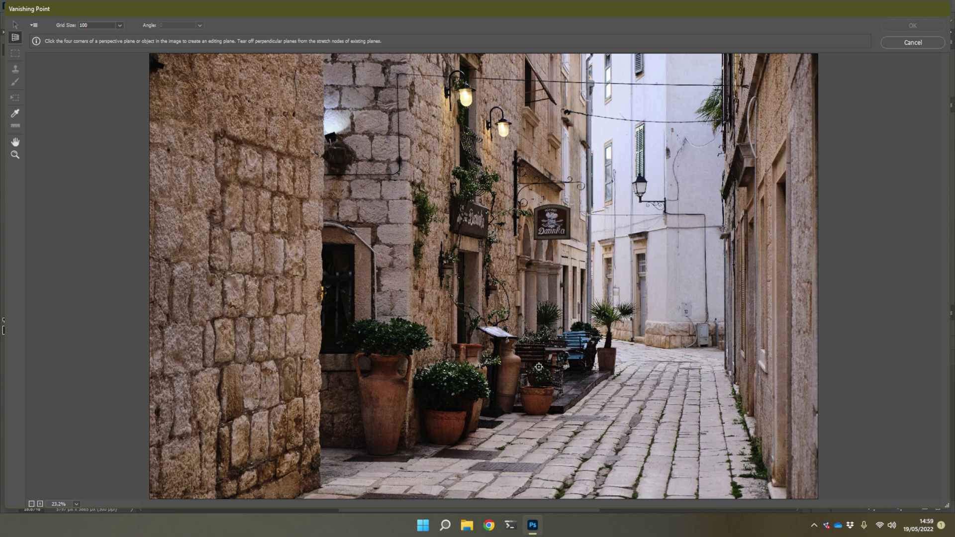
left_click(257, 499)
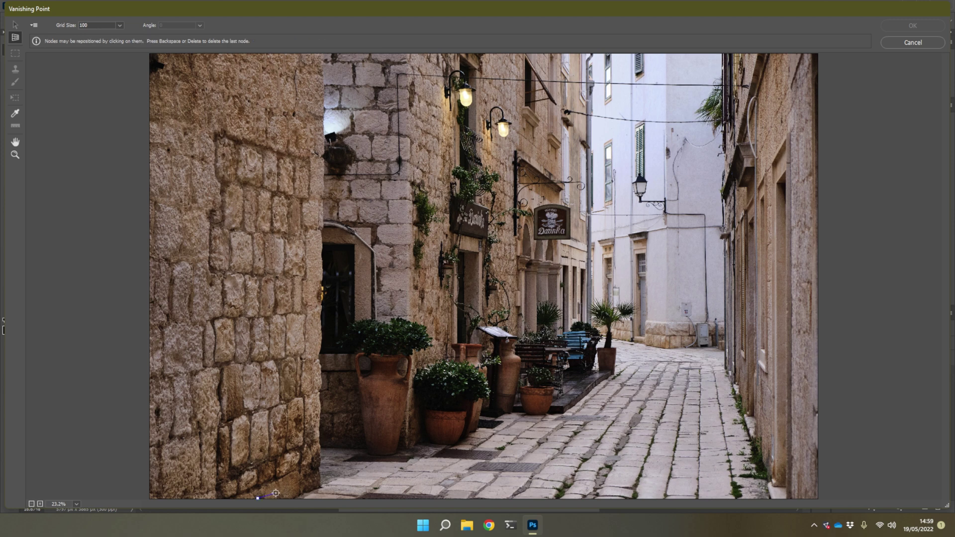
left_click(607, 337)
left_click(718, 337)
left_click(782, 500)
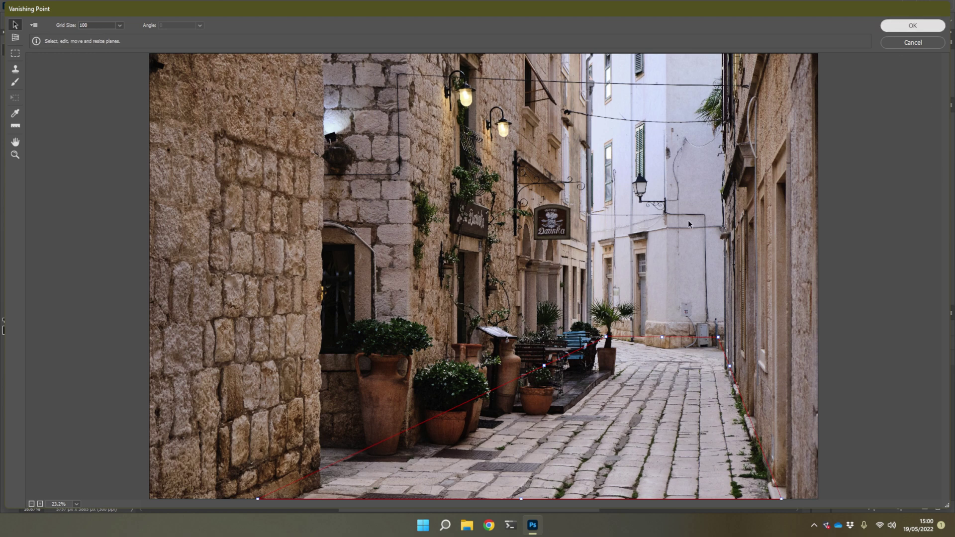
key("Return")
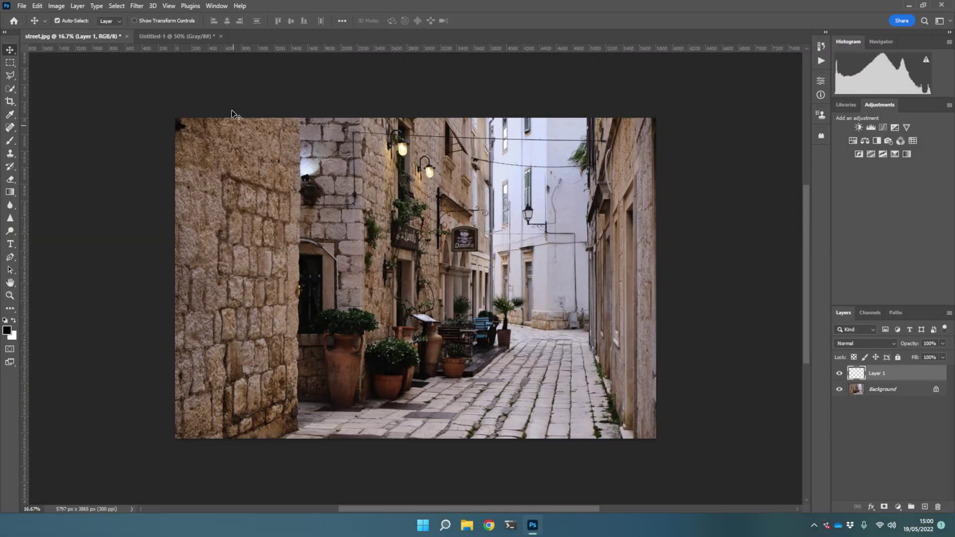
Select all of the Untitled-1 clouds texture, then switch back to street.jpg
left_click(180, 38)
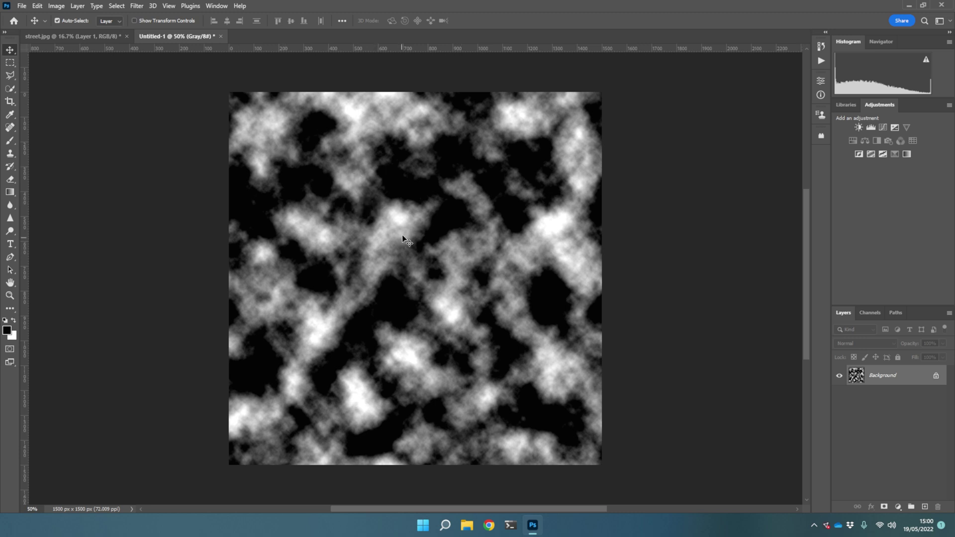
key("ctrl+a")
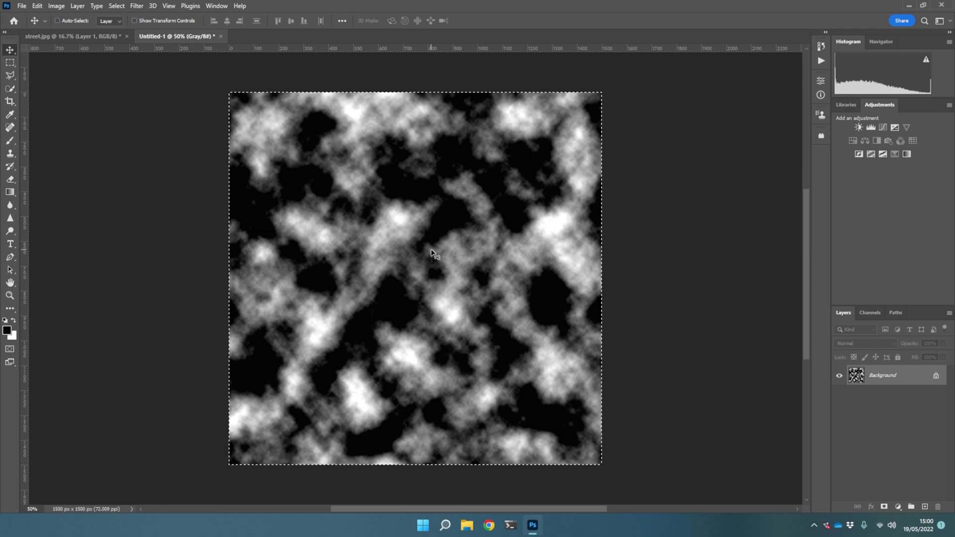
left_click(100, 37)
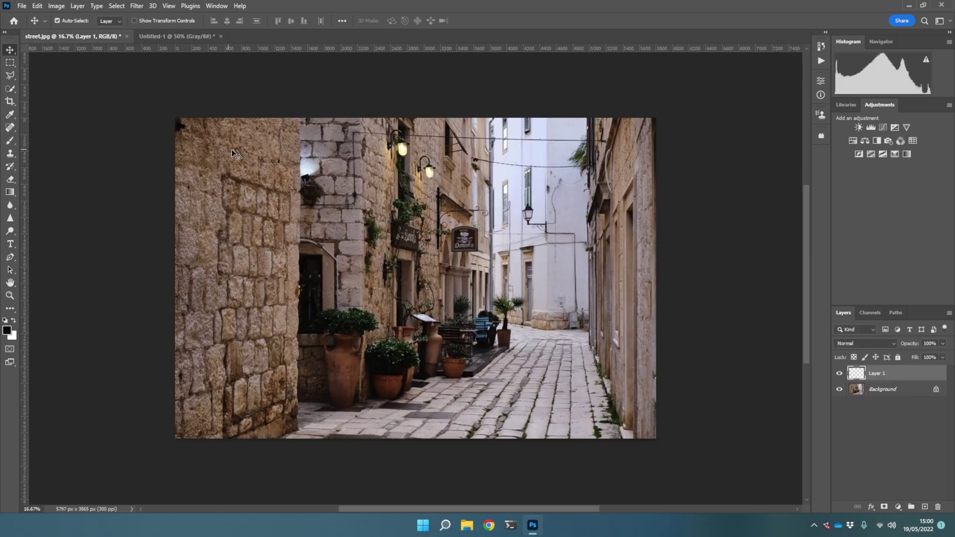
left_click(137, 6)
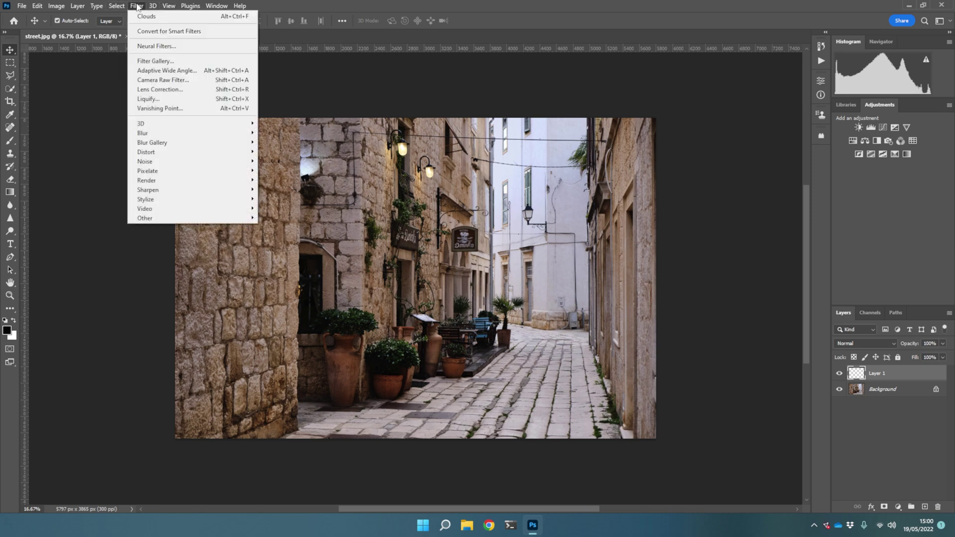
Paste the clouds texture into Vanishing Point and slide it onto the lane's perspective plane
left_click(159, 108)
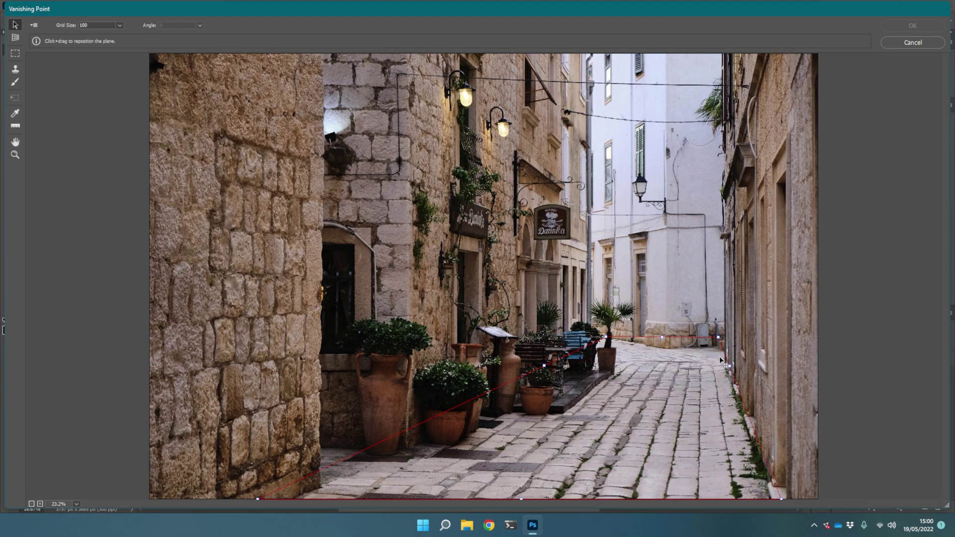
key("alt")
key("ctrl+v")
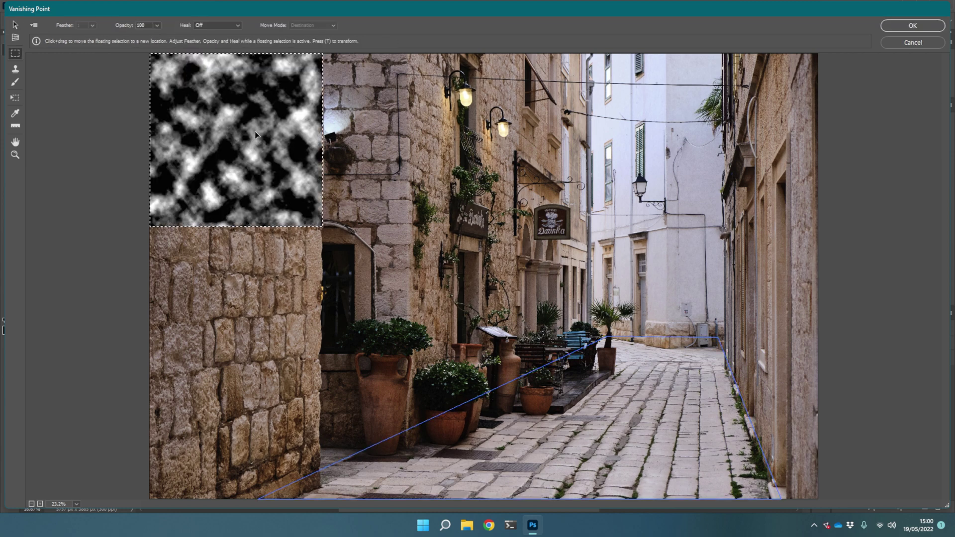
left_click_drag(255, 132, 642, 381)
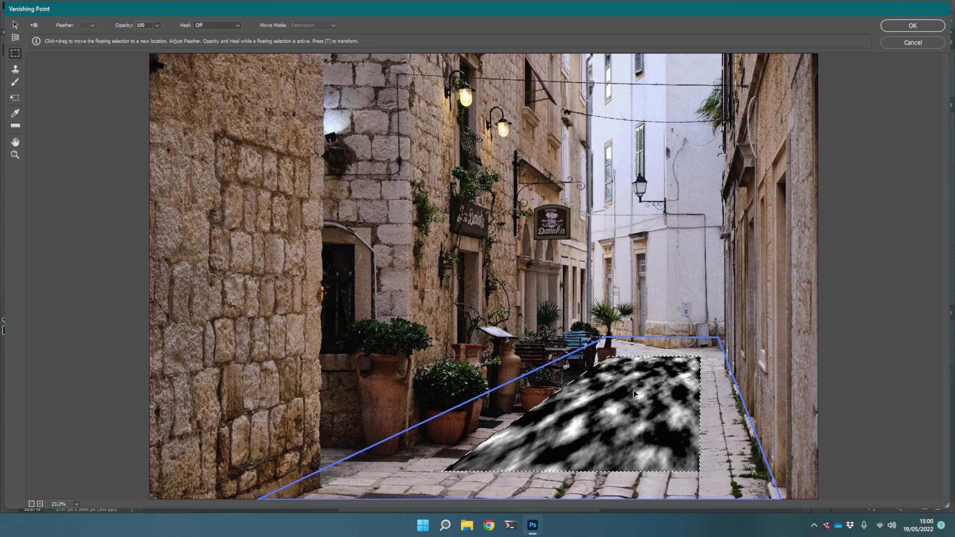
left_click_drag(636, 394, 620, 353)
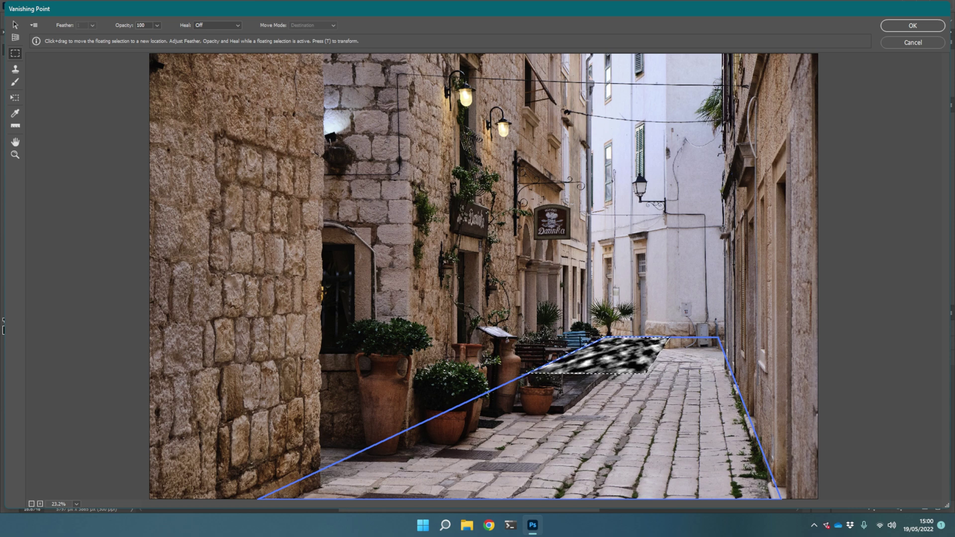
key("alt")
key("t")
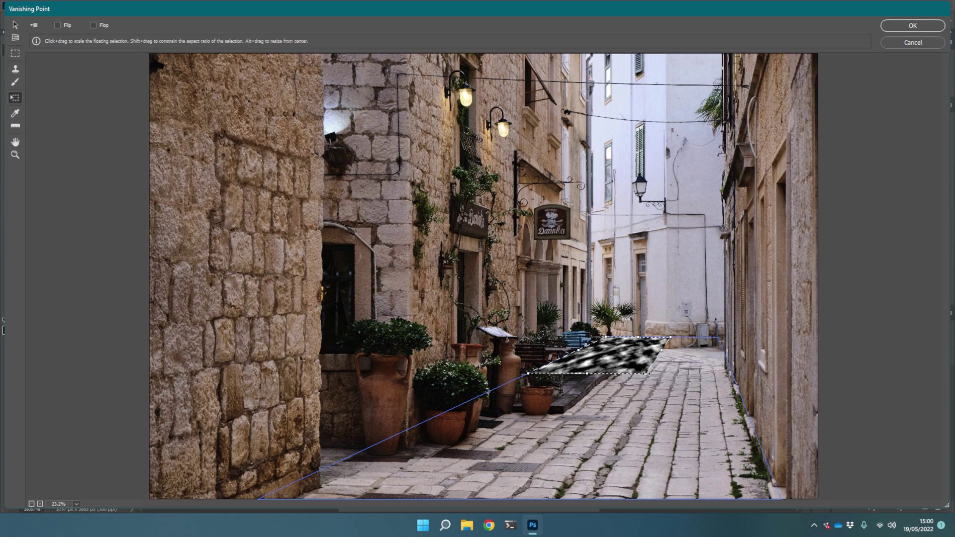
Scale and shift the clouds texture to cover the whole lane plane, then apply it with OK
left_click_drag(648, 378, 782, 496)
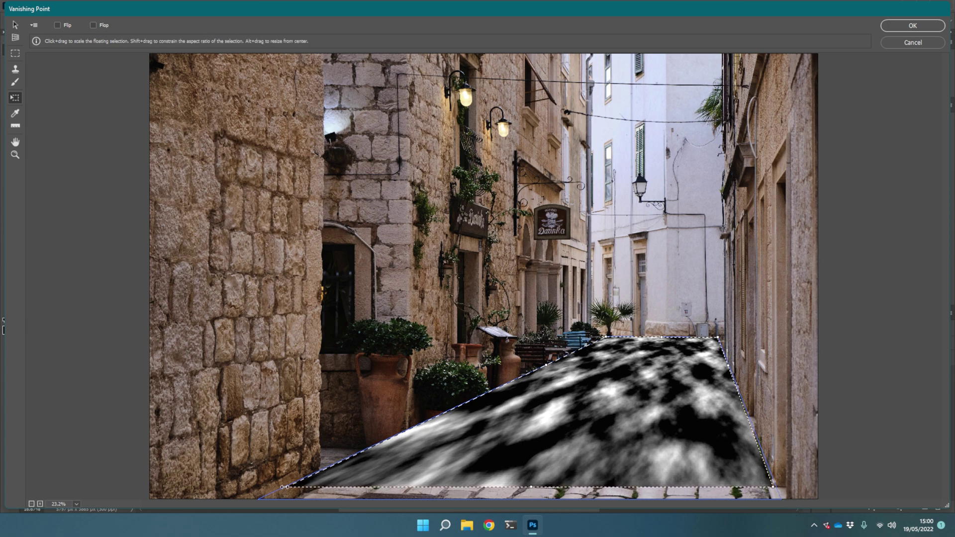
left_click_drag(287, 488, 252, 507)
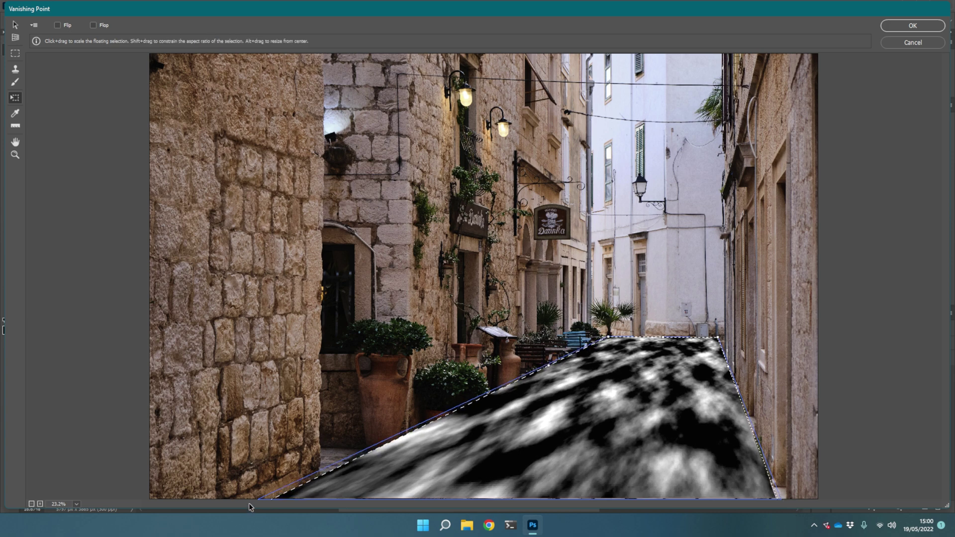
mouse_move(536, 443)
left_mouse_down()
mouse_move(467, 406)
mouse_move(521, 446)
left_mouse_up()
left_click_drag(721, 368, 732, 367)
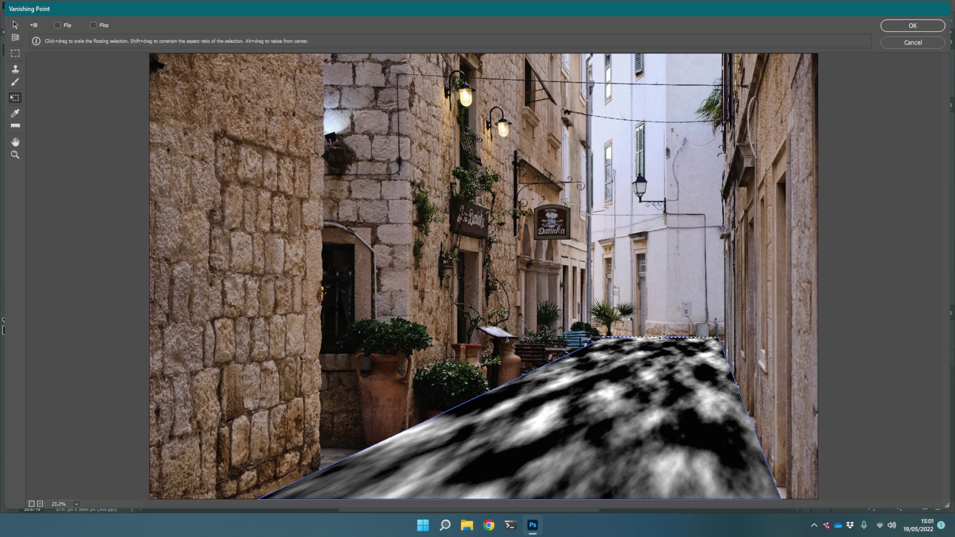
left_click_drag(661, 339, 661, 335)
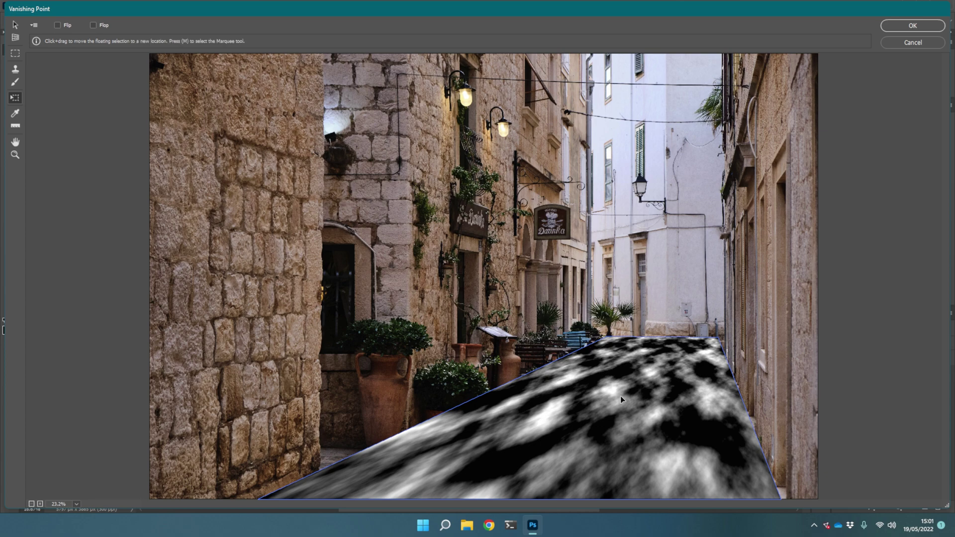
left_click(909, 29)
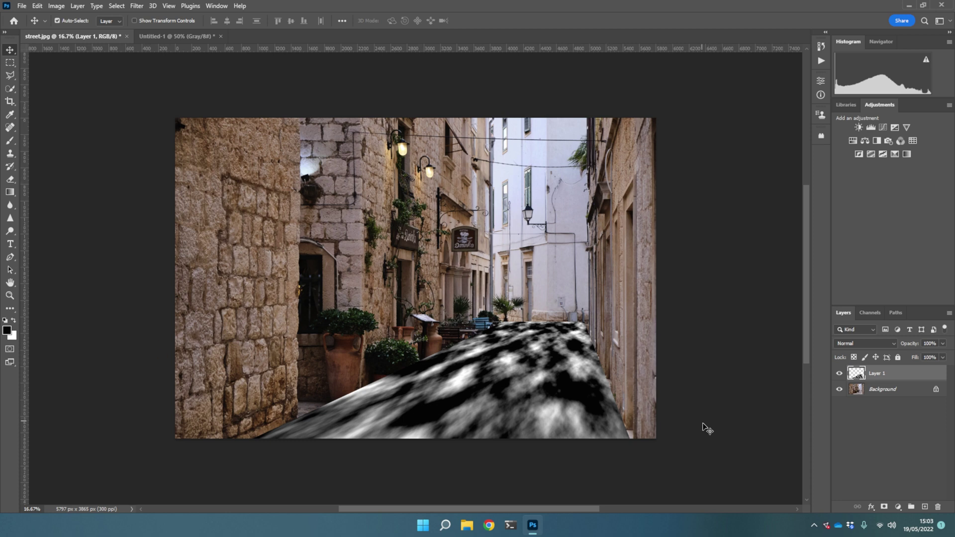
Add a black Solid Color fill layer and move it beneath the texture's Layer 1
left_click(900, 506)
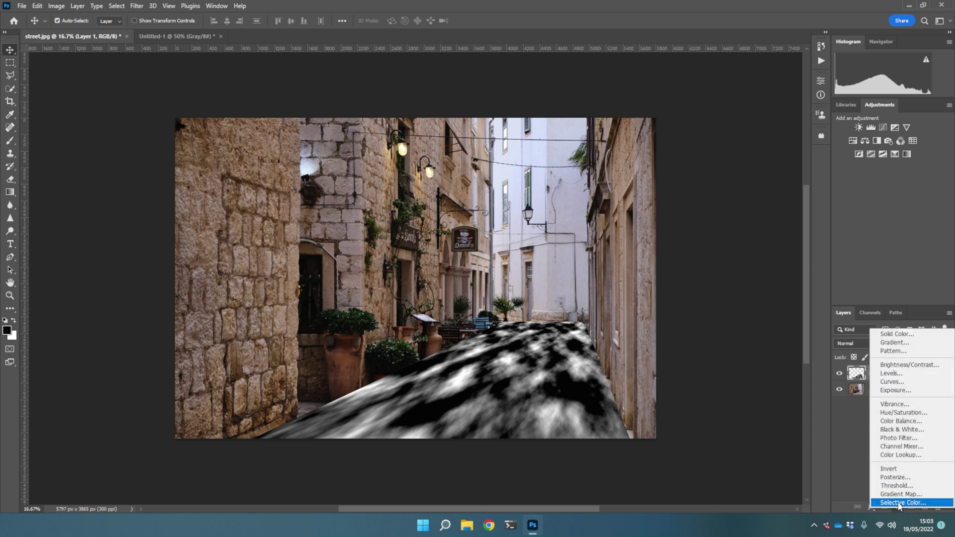
left_click(891, 334)
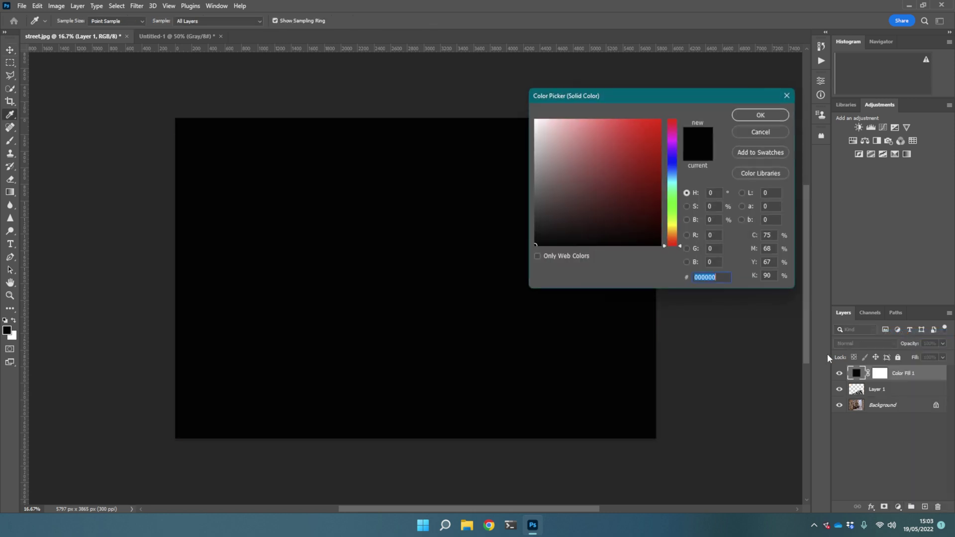
left_click(753, 117)
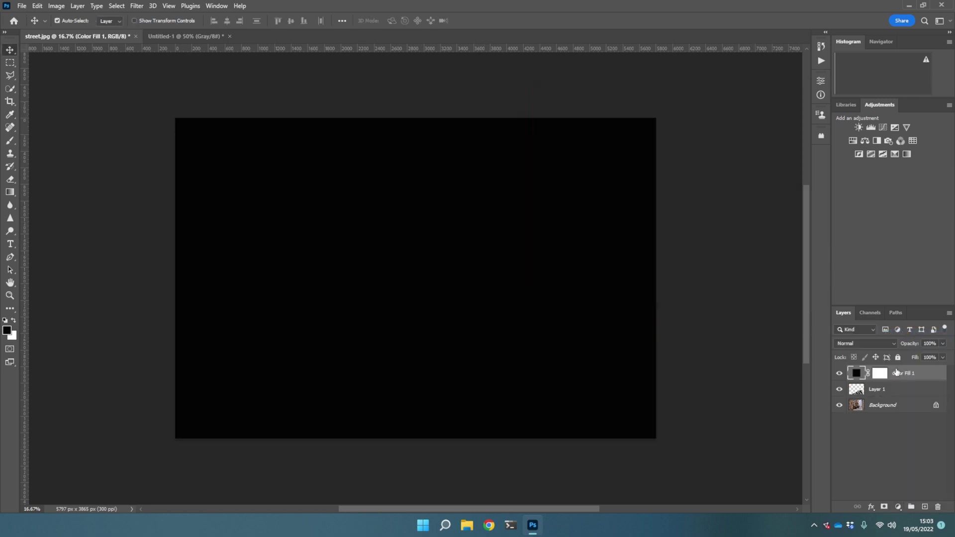
left_click_drag(897, 377, 896, 394)
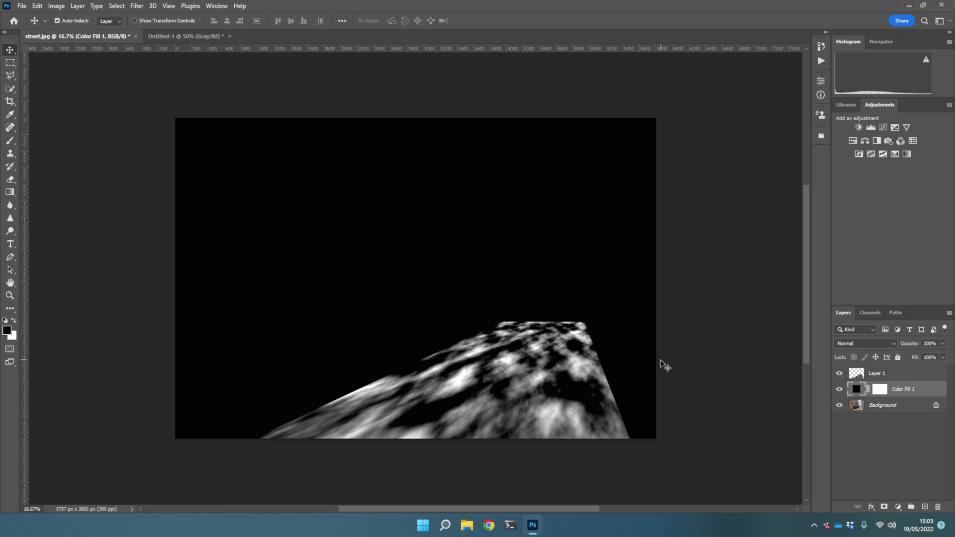
left_click(877, 375)
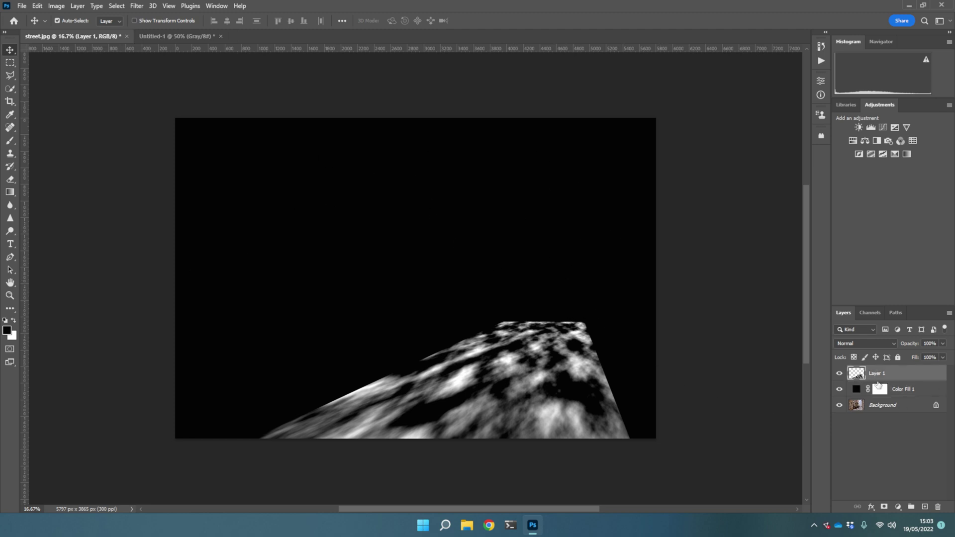
left_click(898, 507)
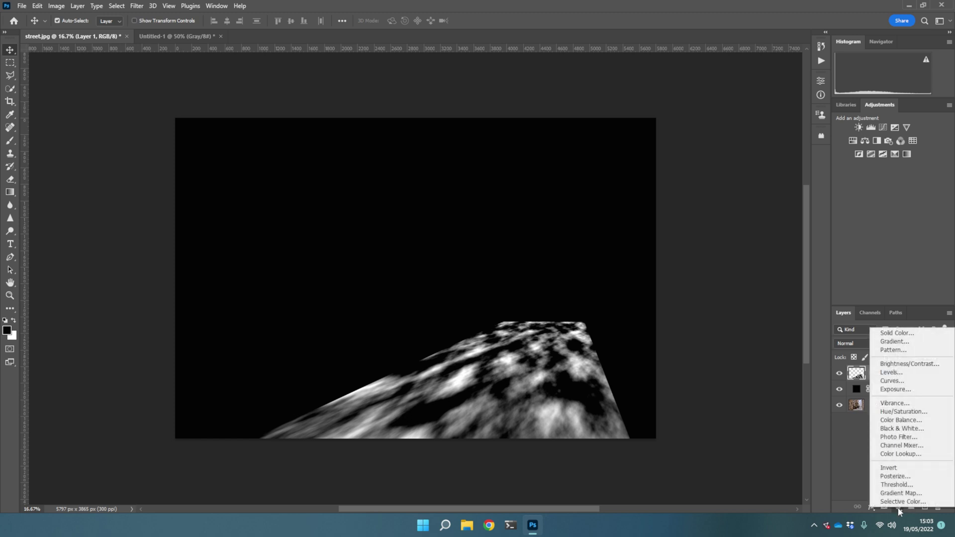
Add a Curves adjustment with the white point at about 194, then select the three texture layers
left_click(892, 381)
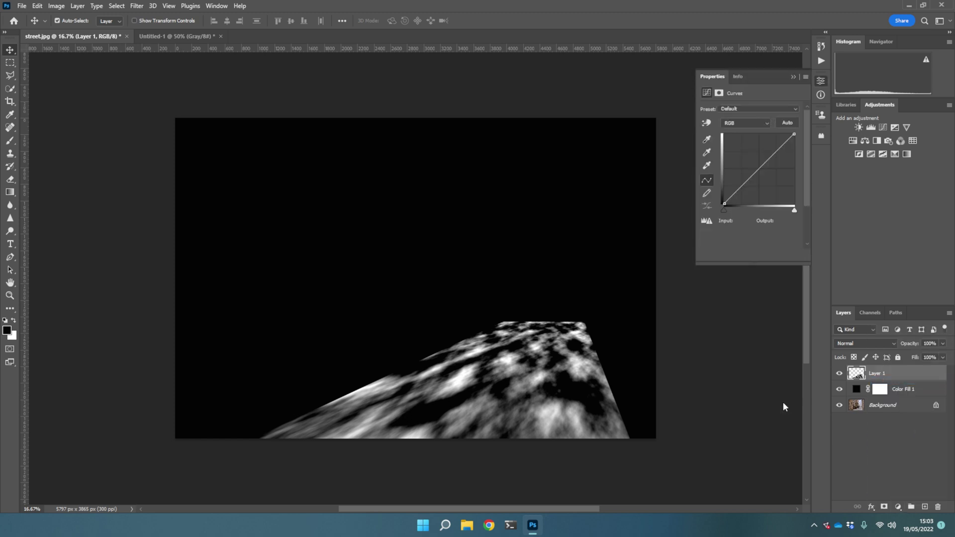
left_click(796, 212)
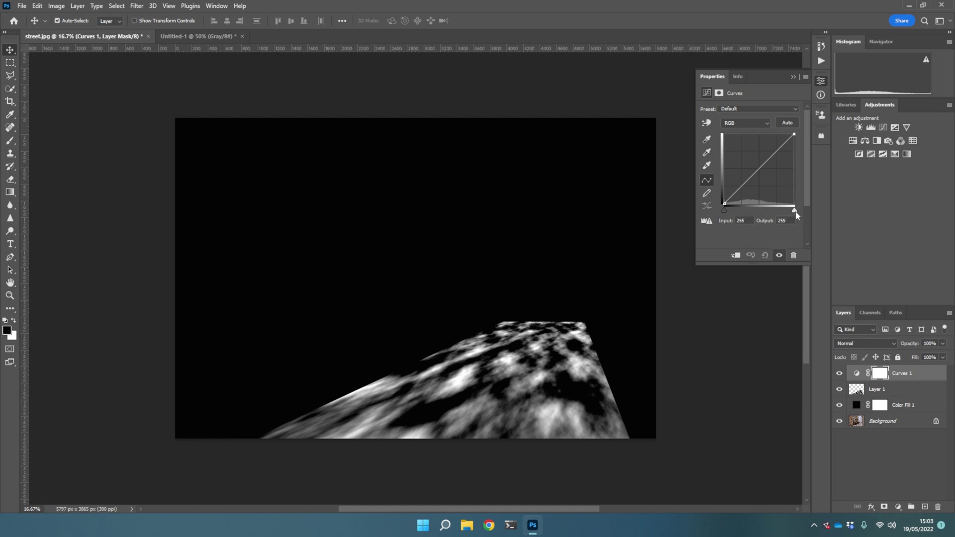
left_click_drag(795, 212, 779, 214)
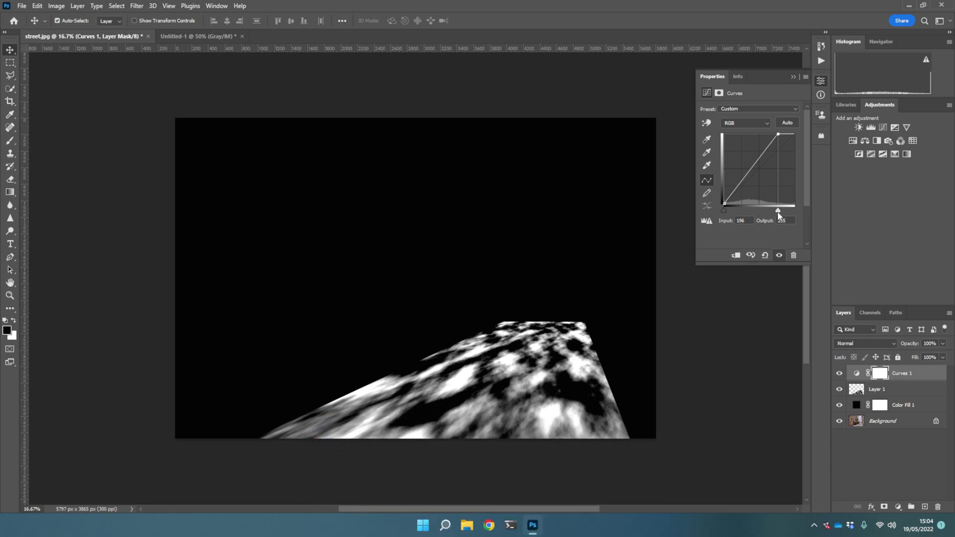
left_click_drag(780, 215, 777, 214)
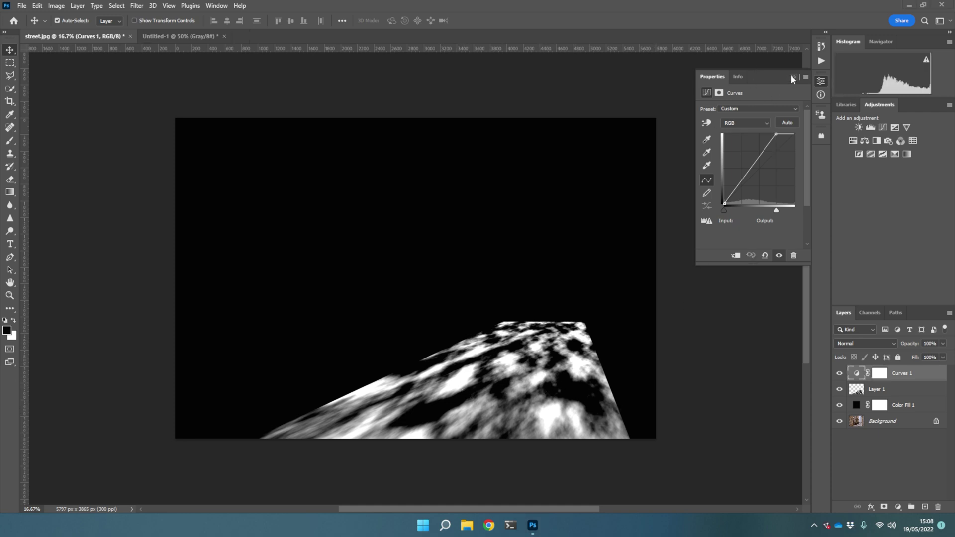
left_click(792, 76)
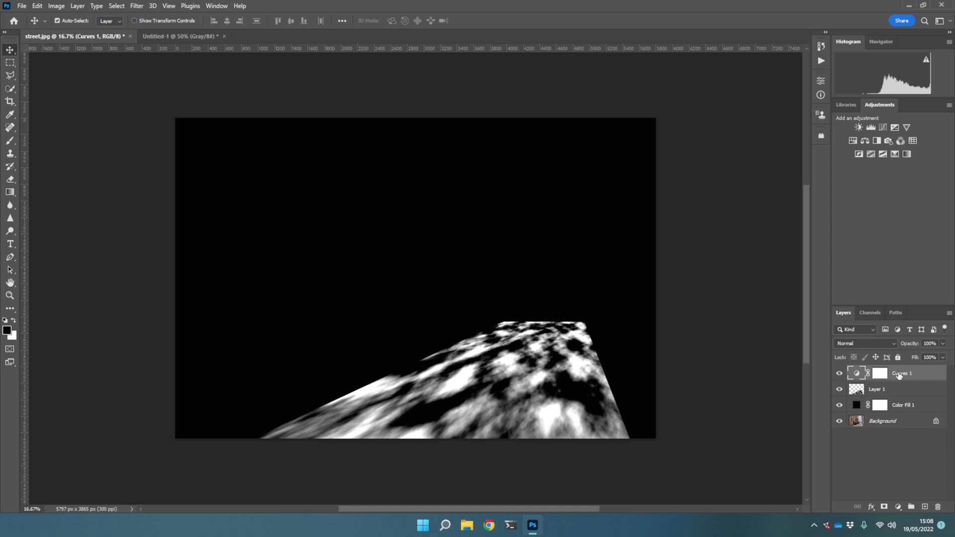
key("ctrl")
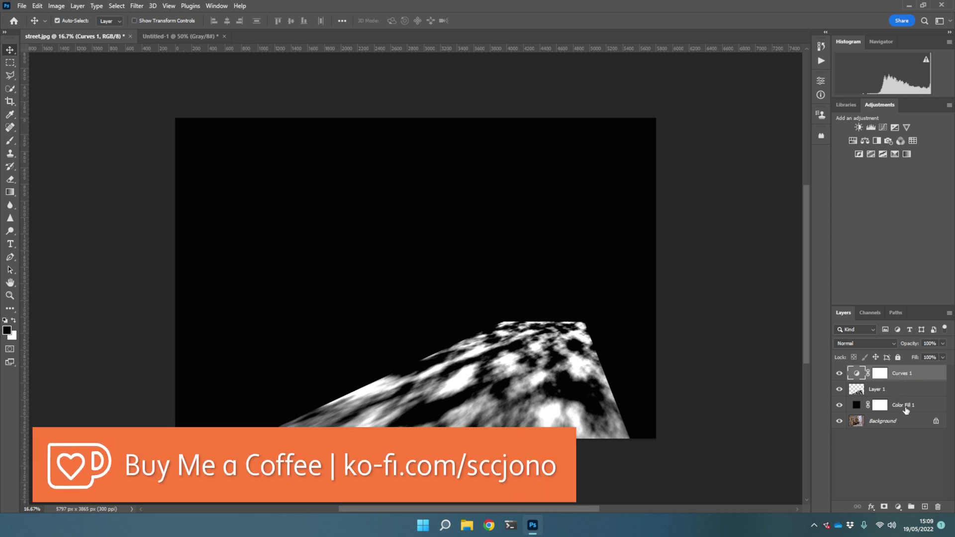
left_click(906, 408, "shift")
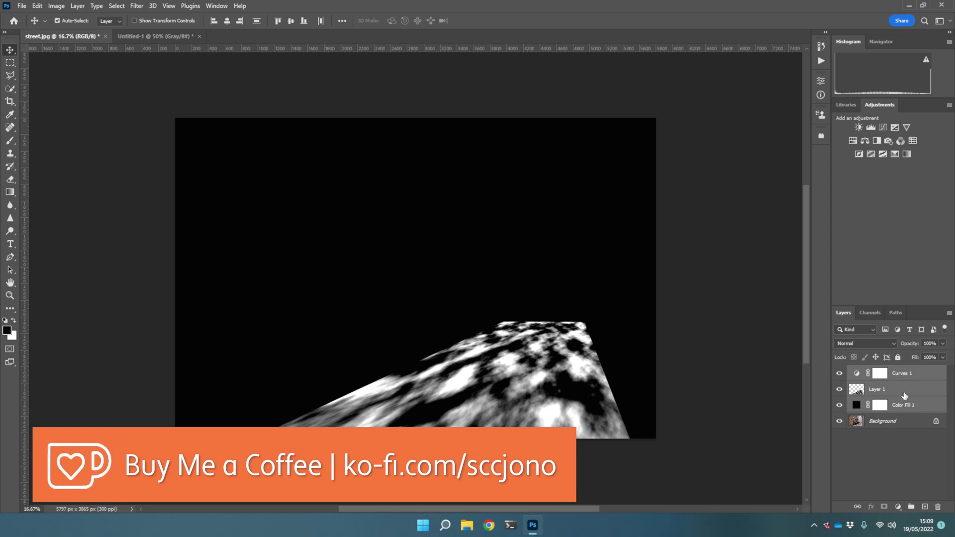
Group Curves 1, Layer 1 and Color Fill 1 into a group named Map
key("ctrl")
key("ctrl+g")
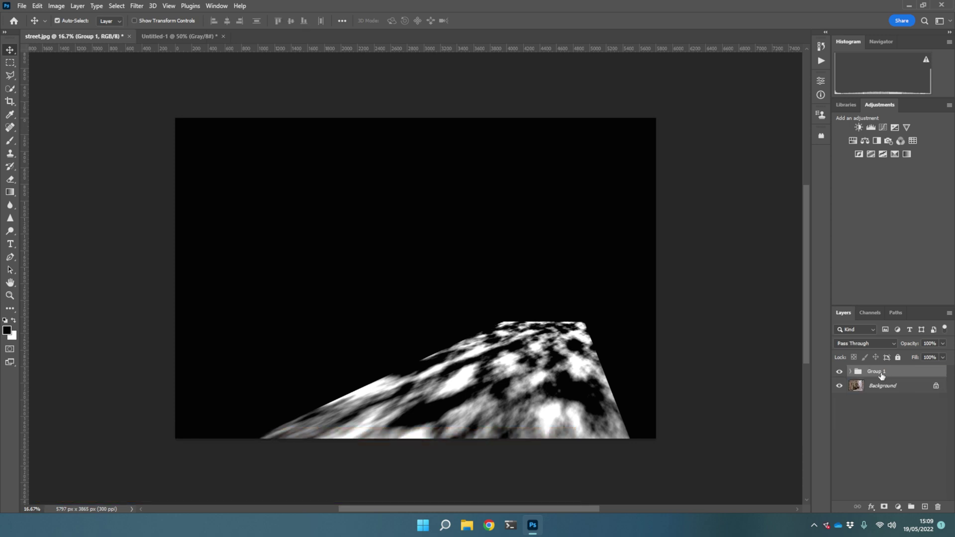
double_click(875, 373)
key("Return")
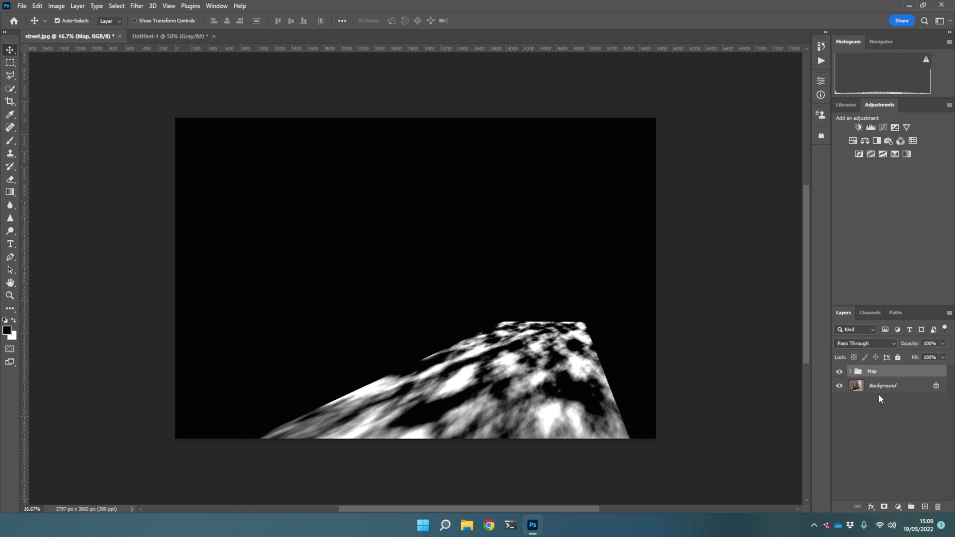
Load the RGB brightness as a selection and save it as the Alpha 1 channel
left_click(870, 313)
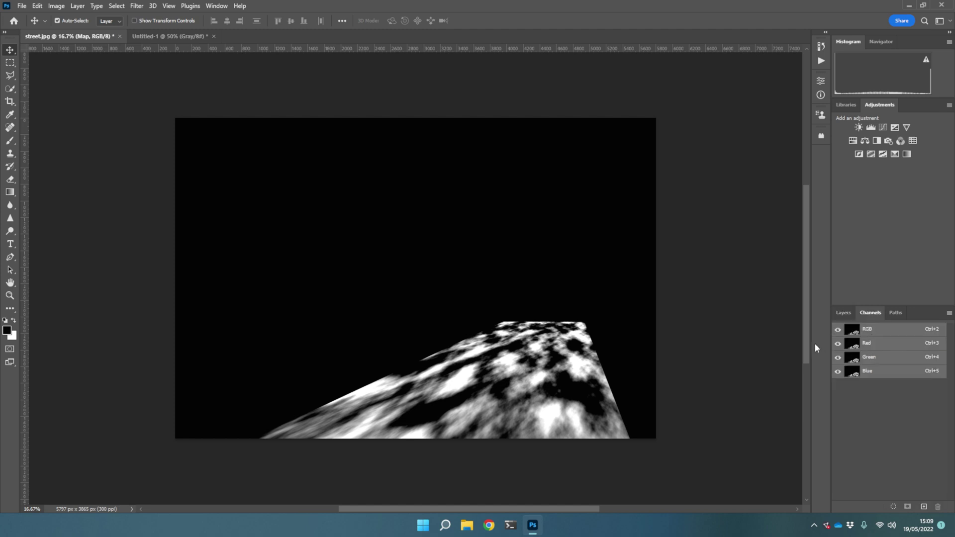
key("ctrl")
left_click(853, 333, "ctrl")
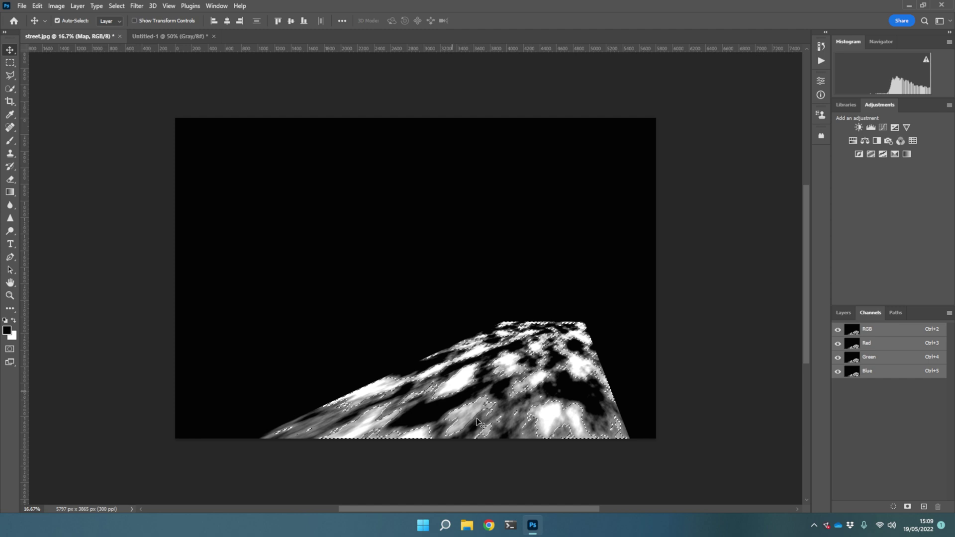
left_click(908, 508)
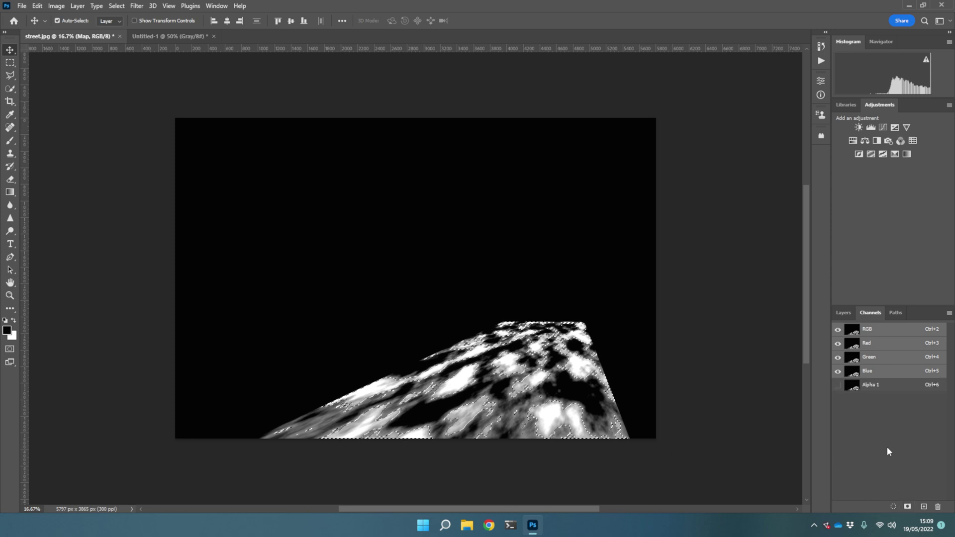
left_click(878, 386)
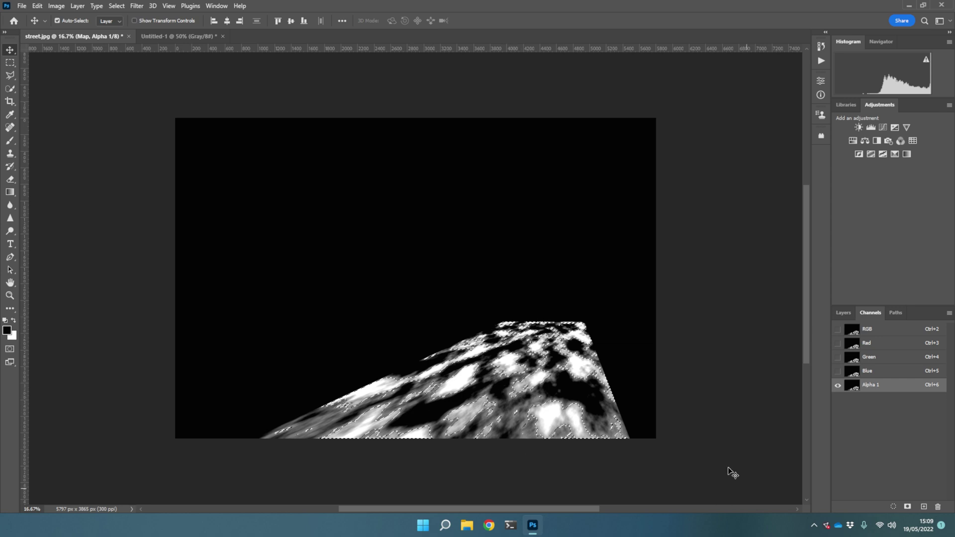
left_click(888, 332)
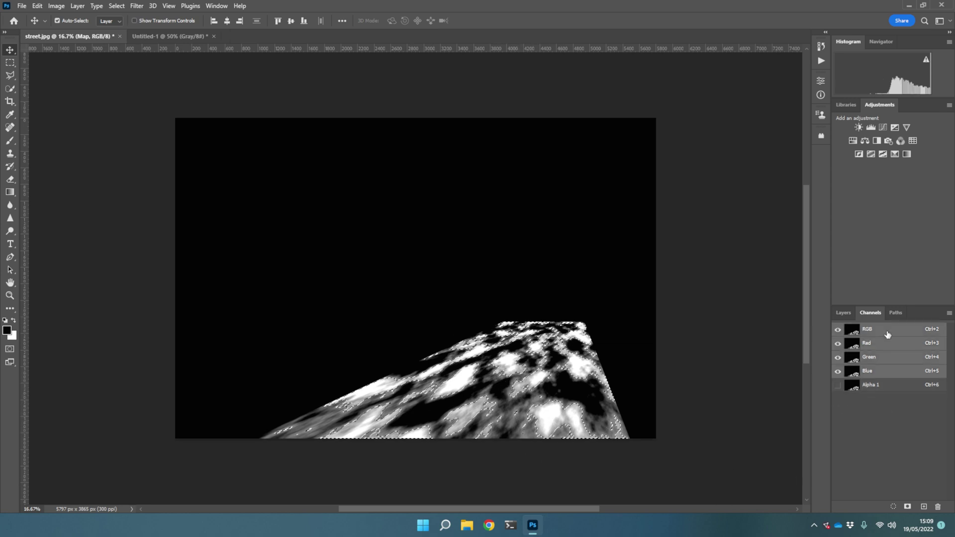
left_click(847, 315)
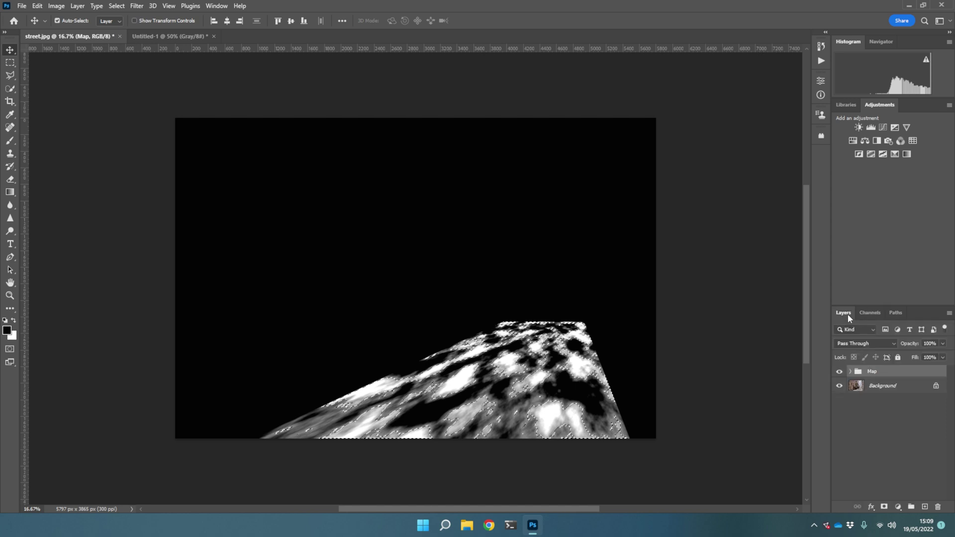
Hide the Map group, deselect, and select the Background layer
left_click(840, 373)
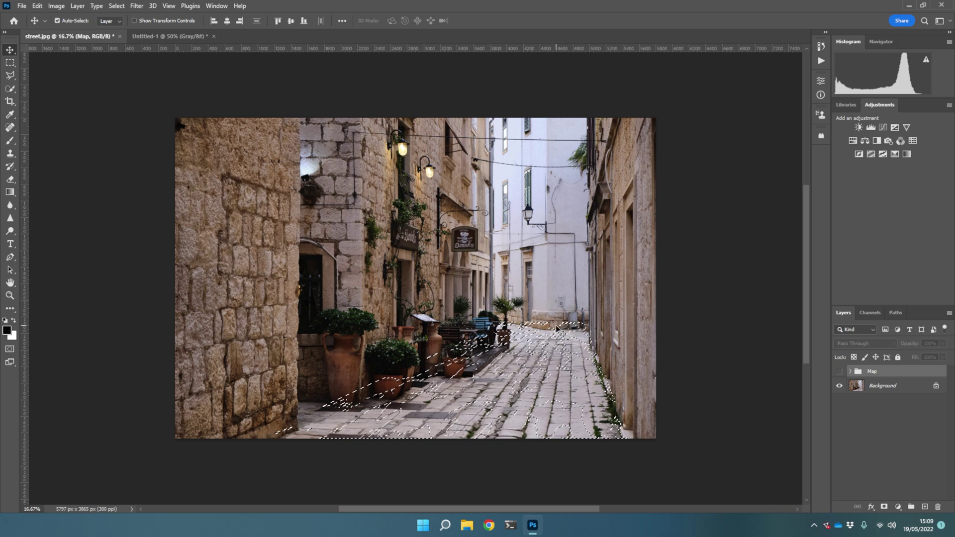
key("ctrl")
key("ctrl+d")
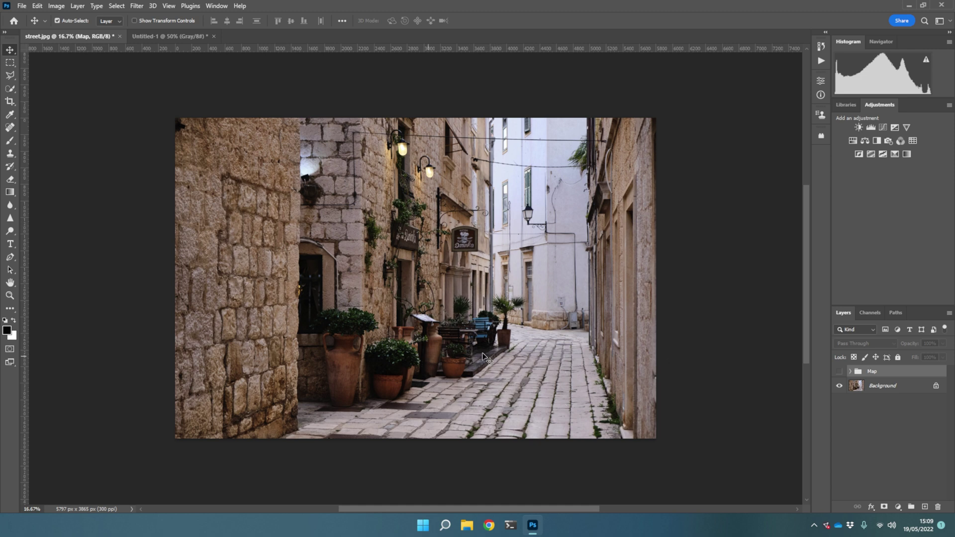
left_click(921, 386)
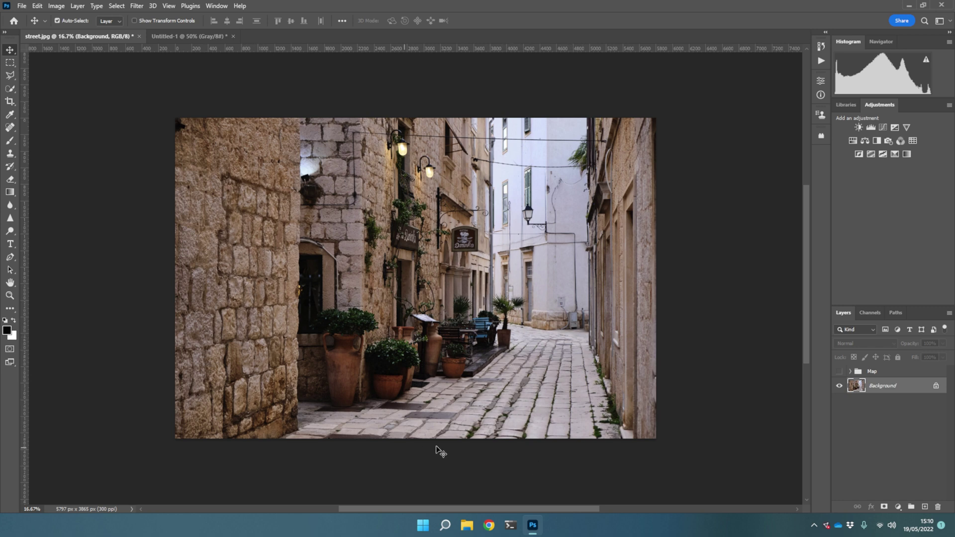
Trace a Polygonal Lasso selection around the cobblestone lane along the planters' base and right wall
left_click(10, 75)
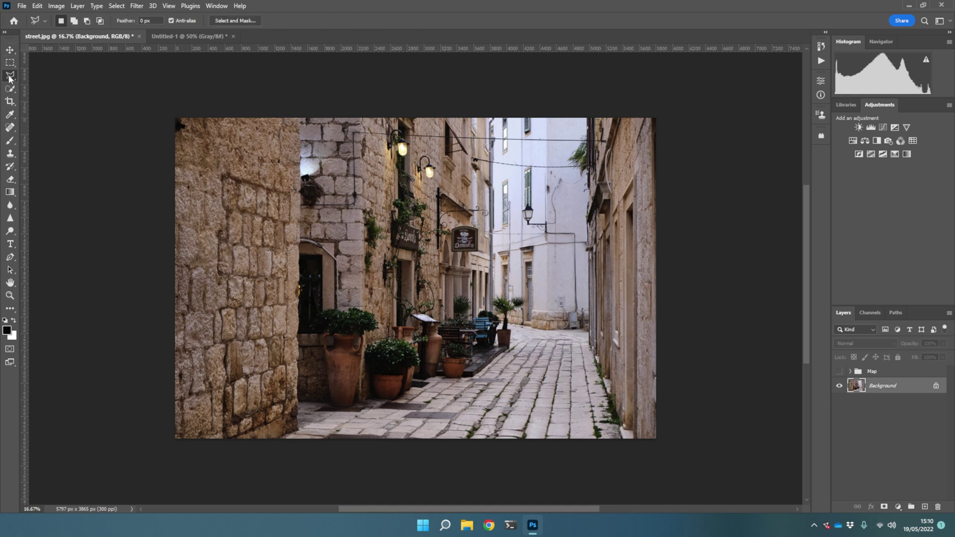
left_click(268, 443)
left_click(297, 431)
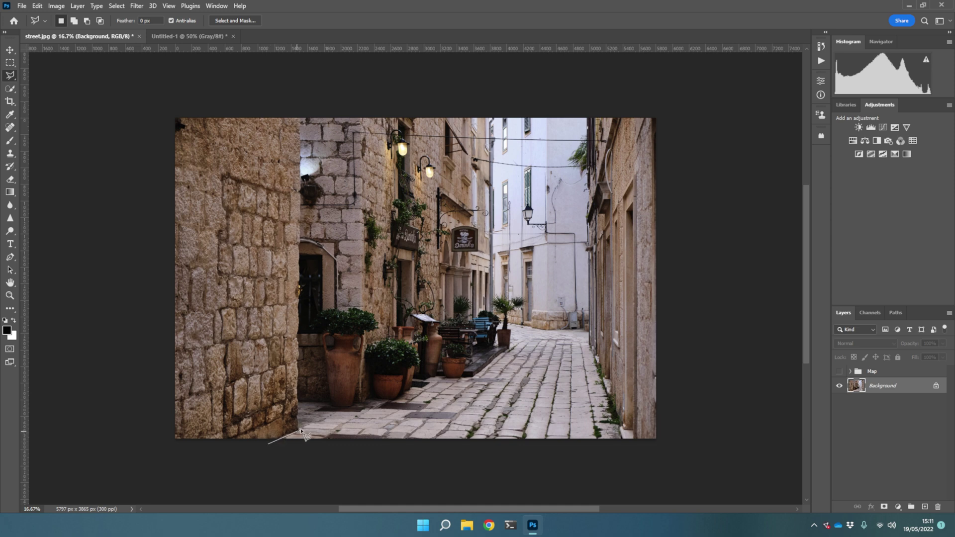
left_click(299, 402)
left_click(332, 403)
left_click(334, 408)
left_click(354, 408)
left_click(373, 397)
left_click(396, 400)
left_click(411, 390)
left_click(438, 376)
left_click(512, 332)
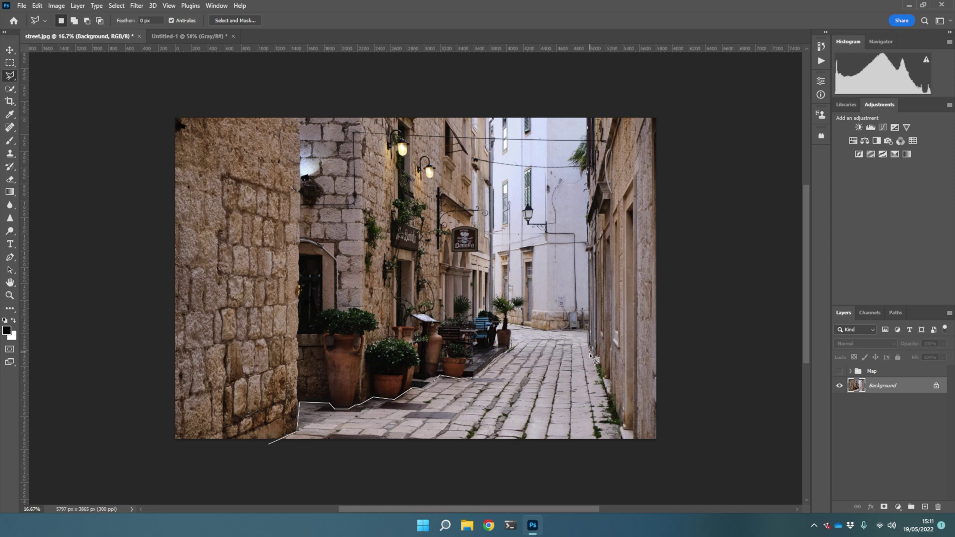
left_click(626, 447)
left_click(268, 443)
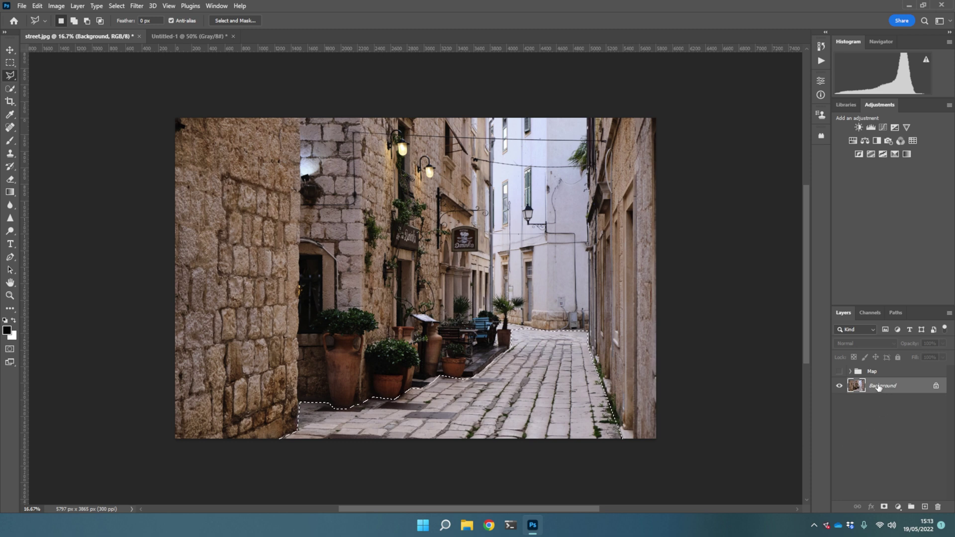
Duplicate the Background photo, mask the copy to the cobblestone lane, and name it 'Reflection'
left_click_drag(879, 387, 925, 507)
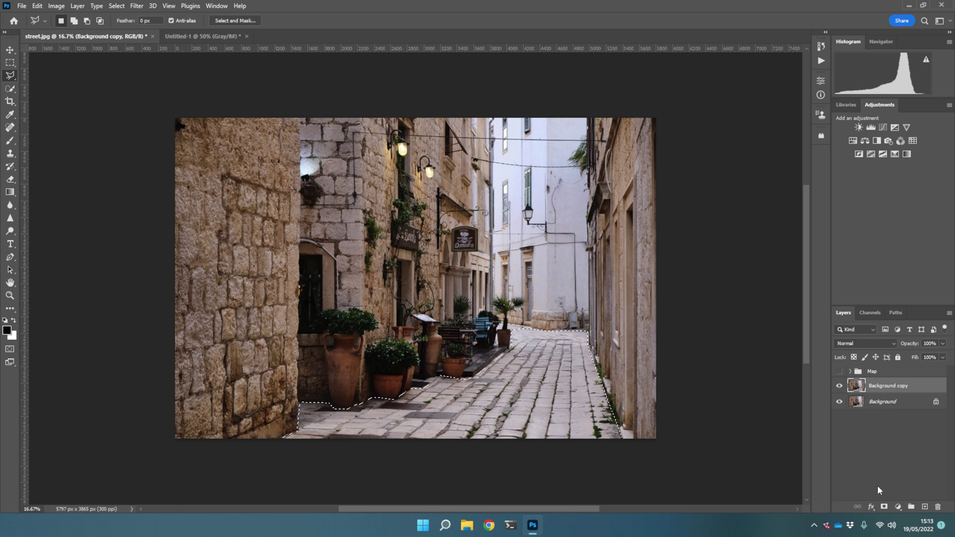
left_click(885, 507)
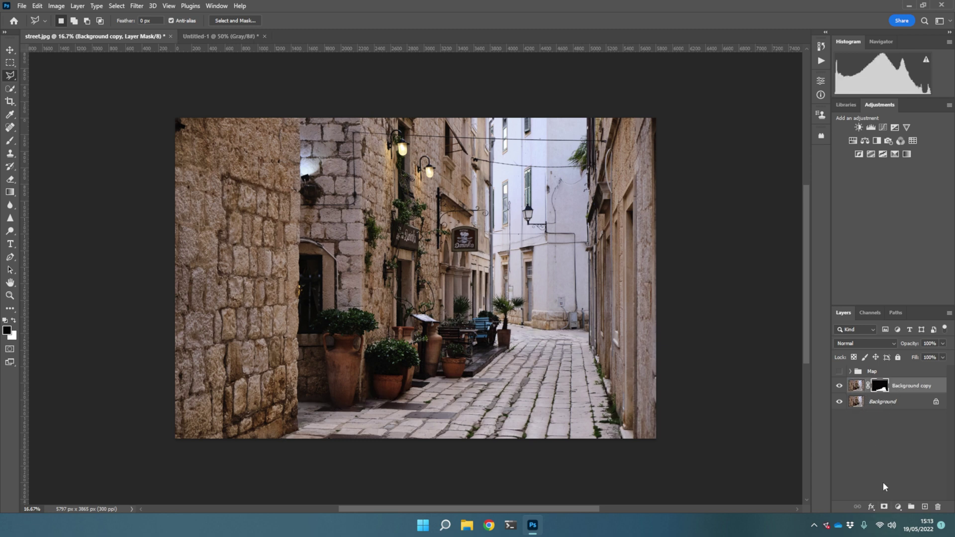
double_click(916, 388)
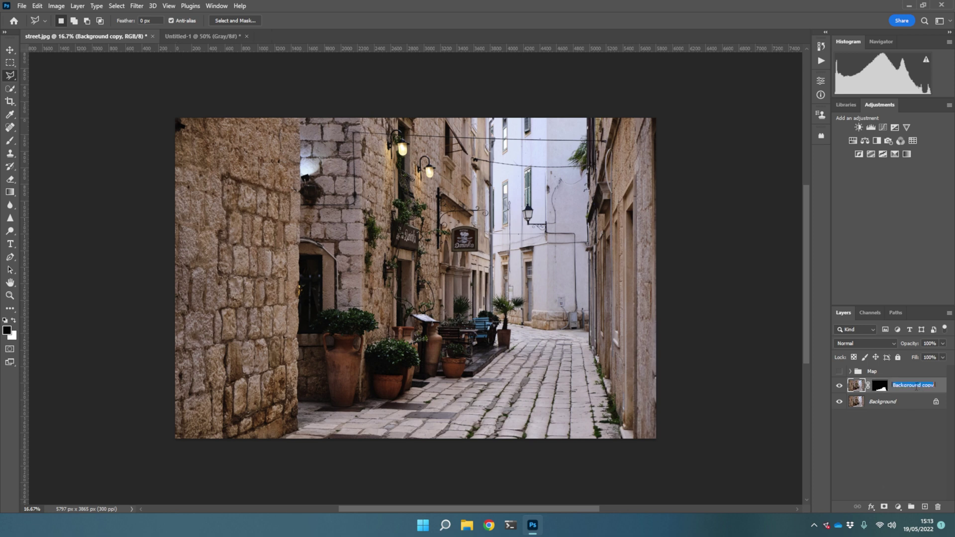
type("Reflection")
key("Return")
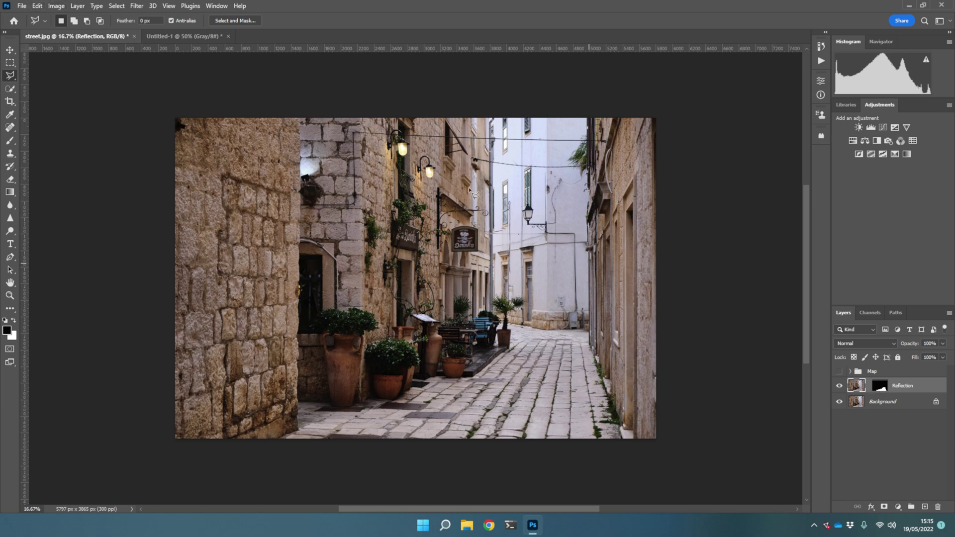
Flip the Reflection layer vertically with Edit > Transform > Flip Vertical
left_click(37, 6)
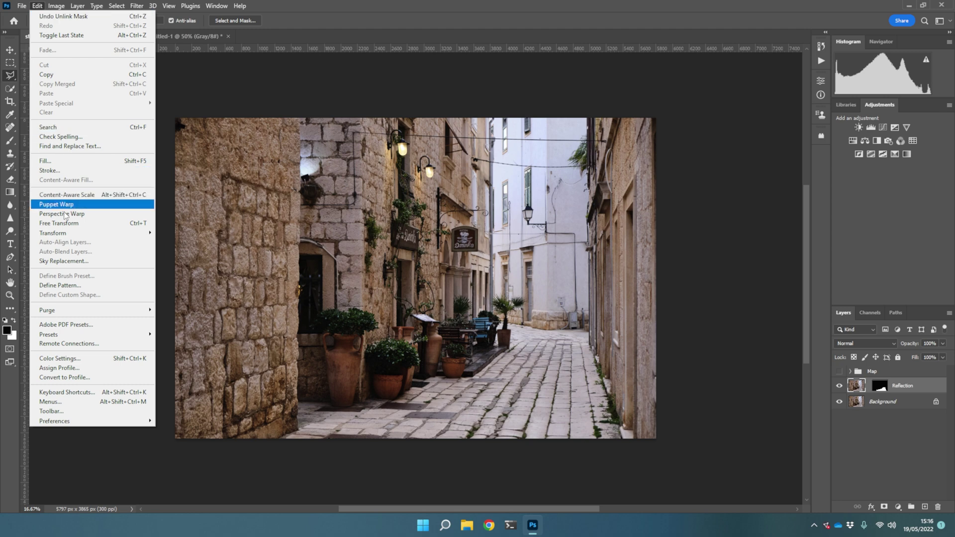
mouse_move(66, 235)
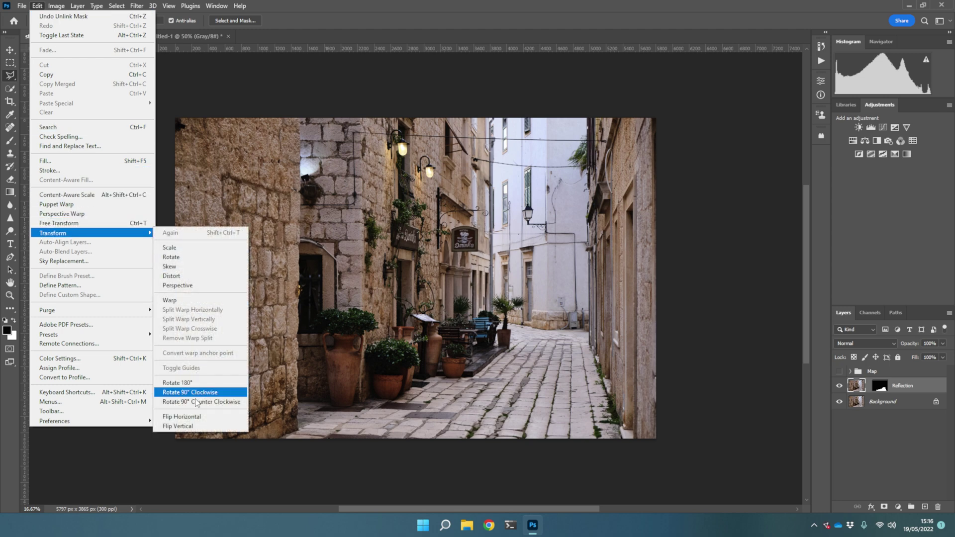
left_click(194, 426)
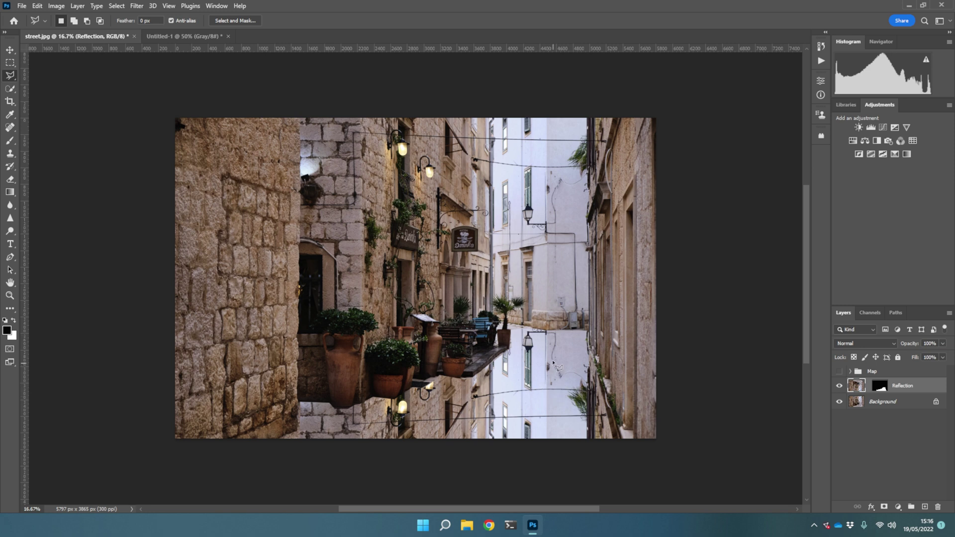
Shift the flipped reflection downward with the Move tool so it sits on the cobblestones
left_click(12, 51)
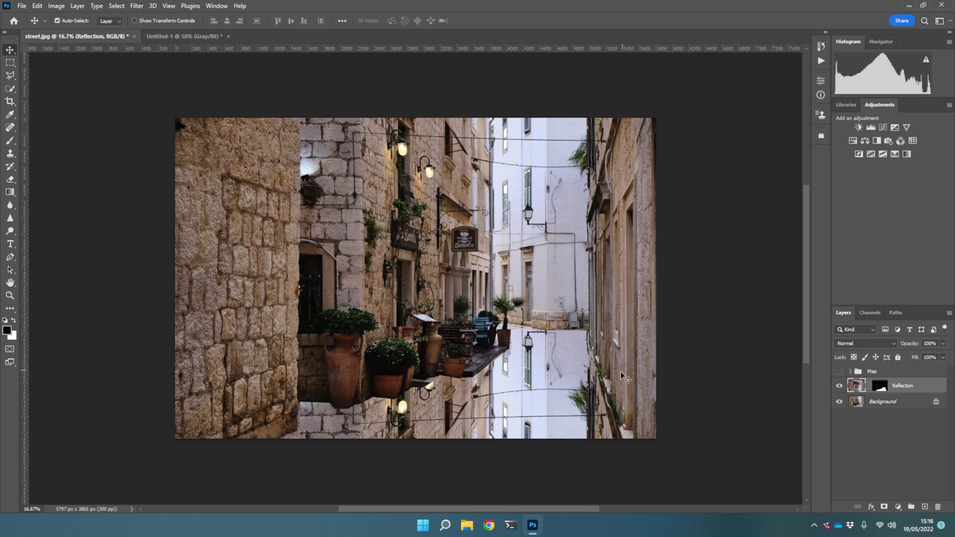
left_click_drag(552, 364, 556, 466)
left_click_drag(560, 398, 560, 406)
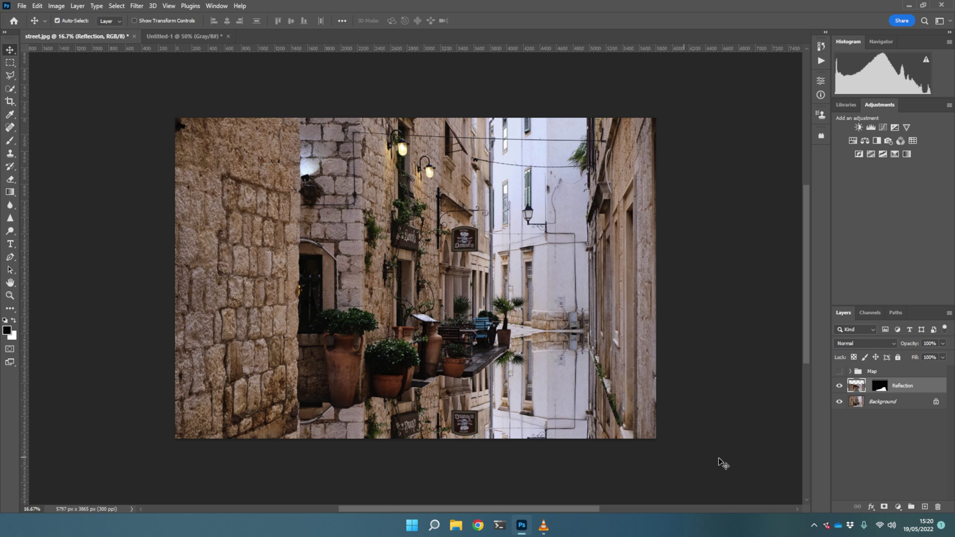
Group the Reflection layer into Group 1 with Ctrl+G and collapse the group
key("ctrl")
key("ctrl+g")
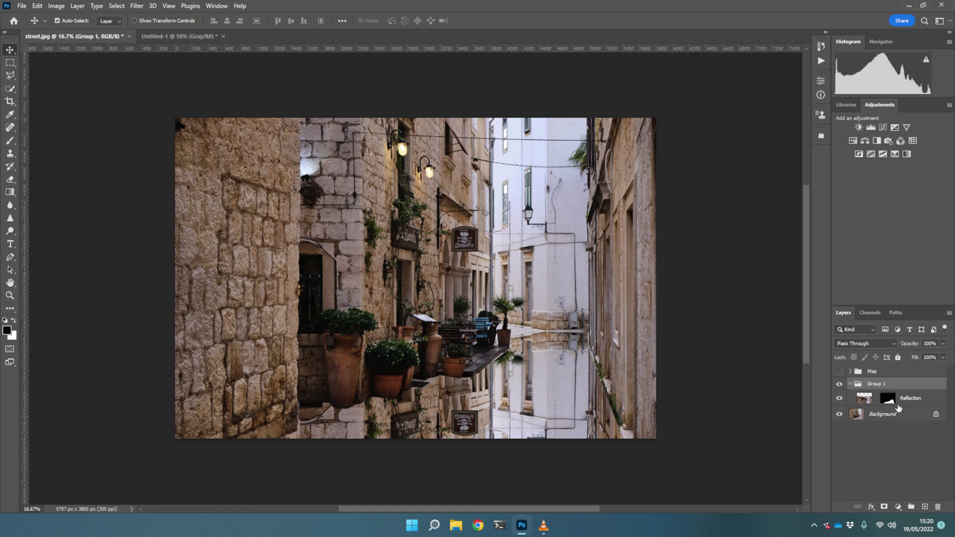
left_click(850, 385)
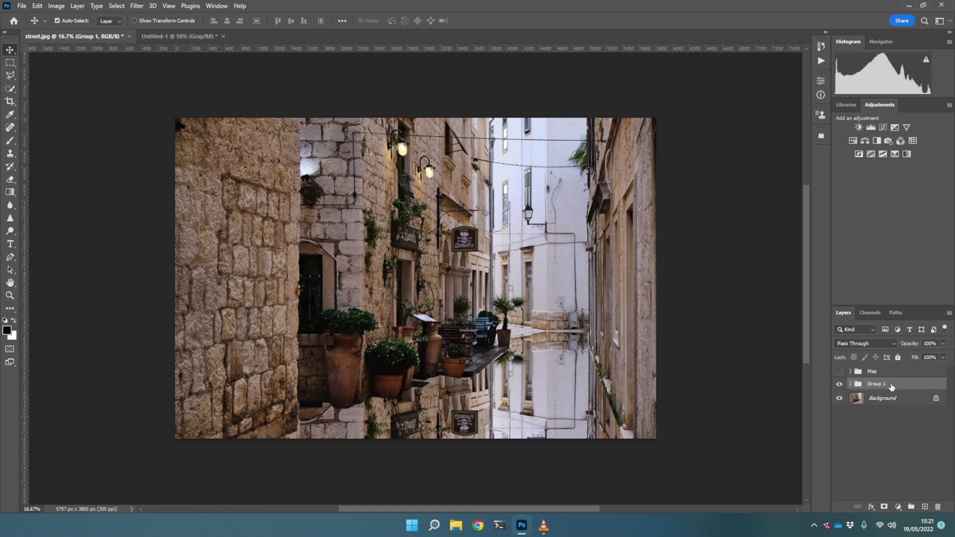
Load the Alpha 1 clouds channel as a selection via Select > Load Selection
left_click(117, 6)
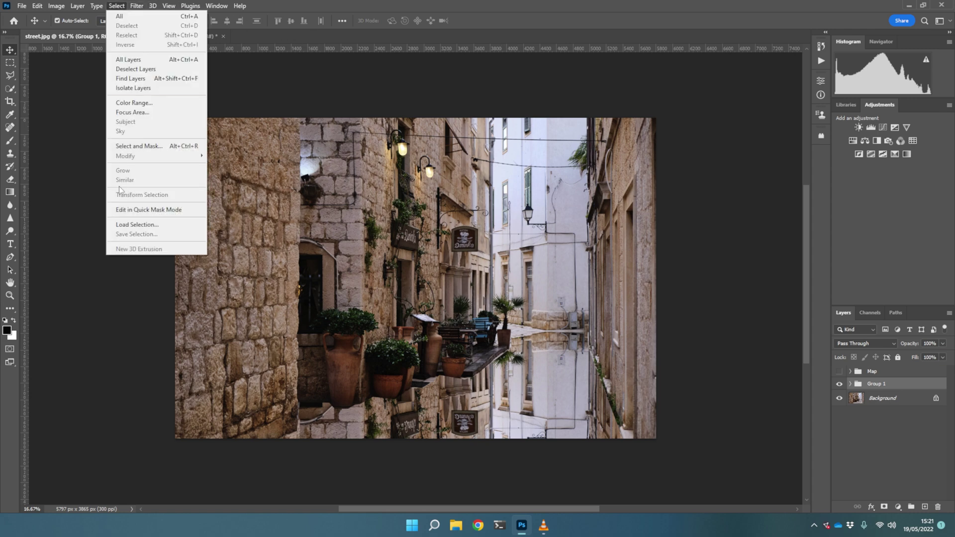
left_click(130, 225)
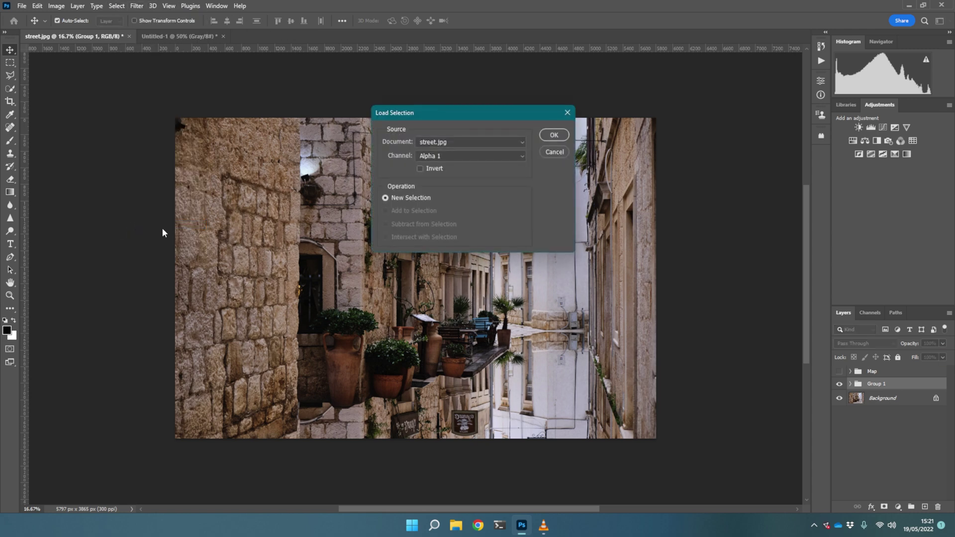
left_click(447, 157)
left_click(450, 159)
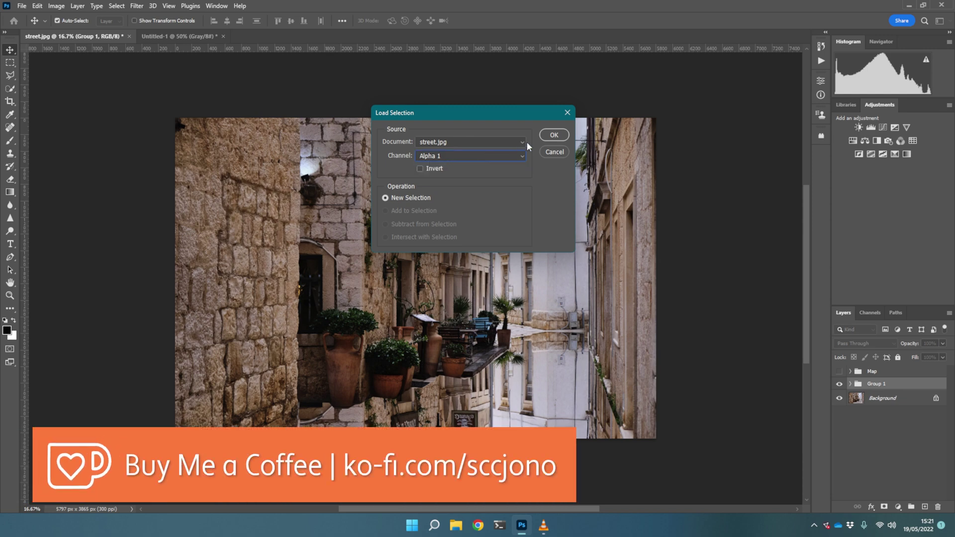
left_click(552, 135)
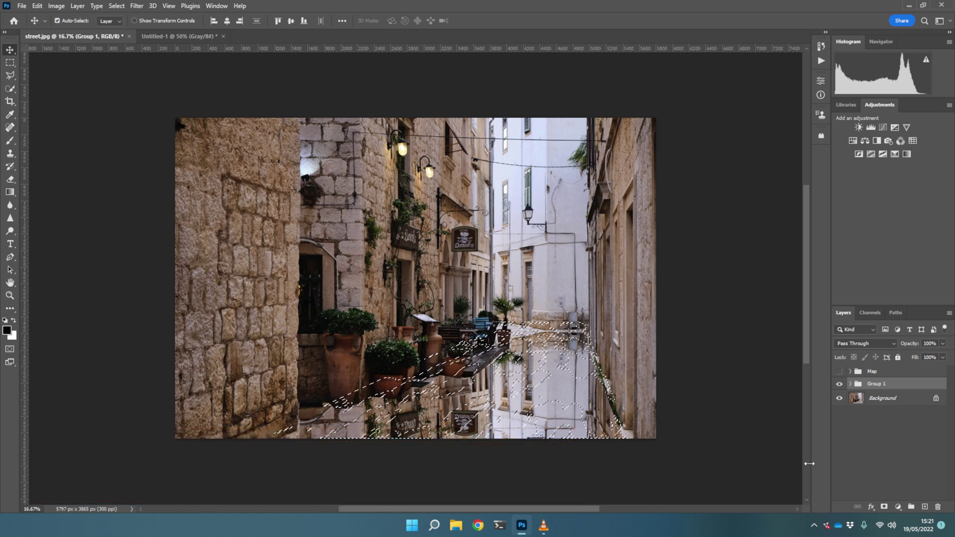
Mask Group 1 with the clouds selection, set its opacity to 96%, and toggle visibility to compare
left_click(885, 508)
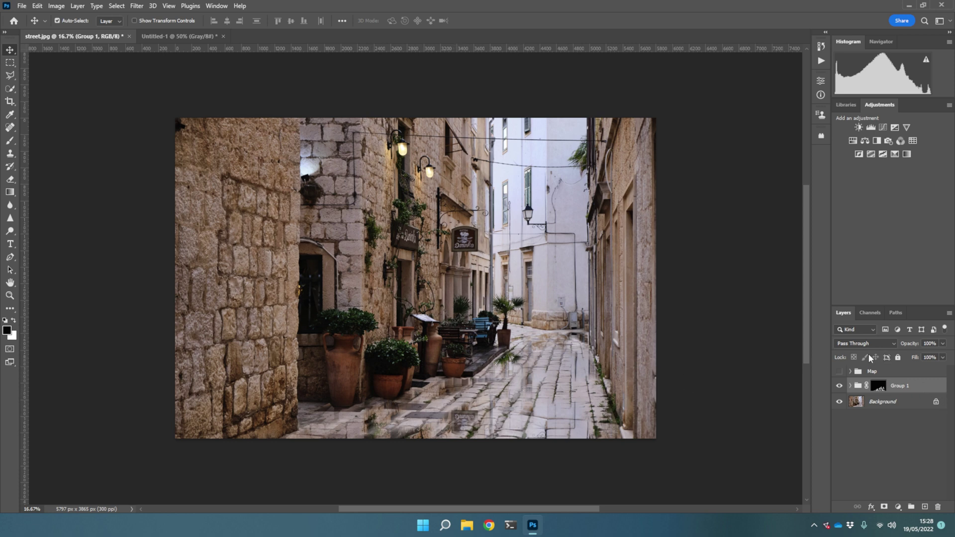
left_click(943, 345)
left_click_drag(944, 357, 938, 359)
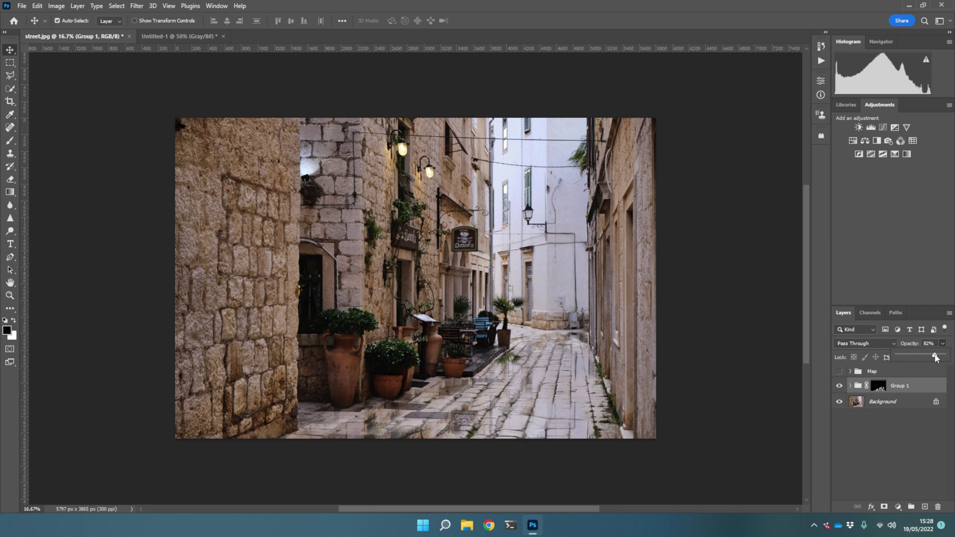
left_click_drag(938, 358, 941, 356)
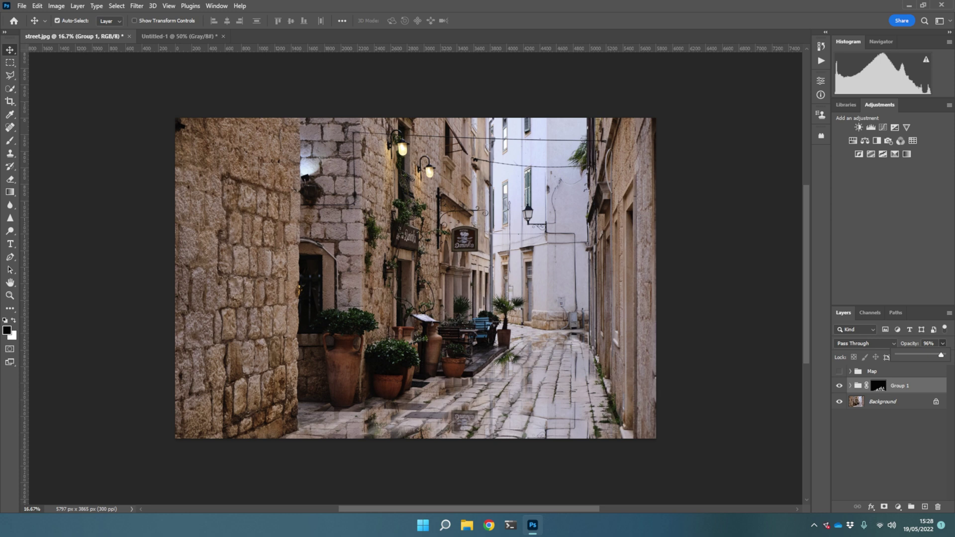
left_click(839, 387)
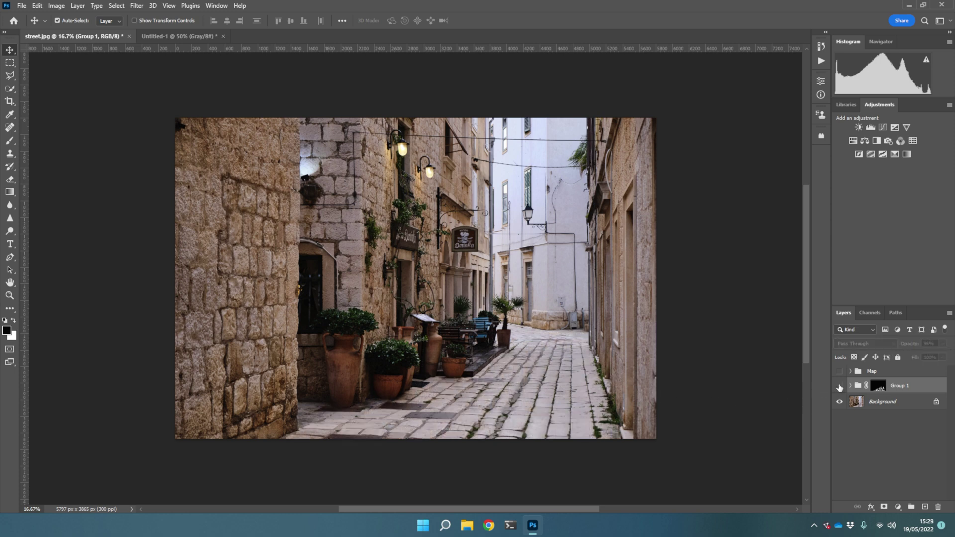
left_click(840, 387)
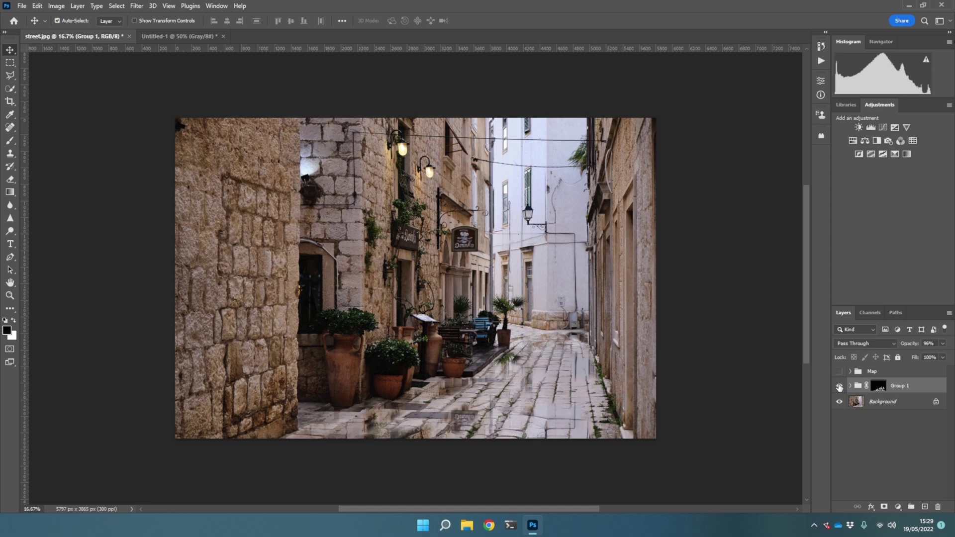